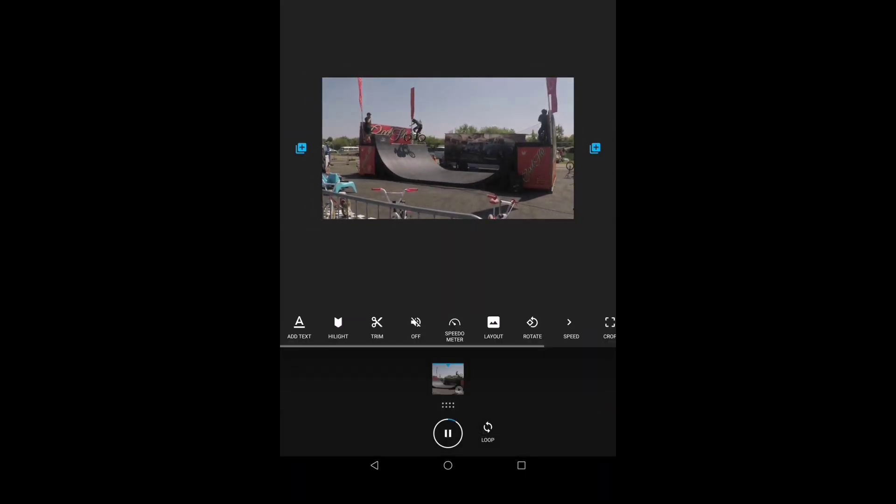
{"action": "left_click_drag", "start_coordinate": [555, 344], "coordinate": [465, 344]}
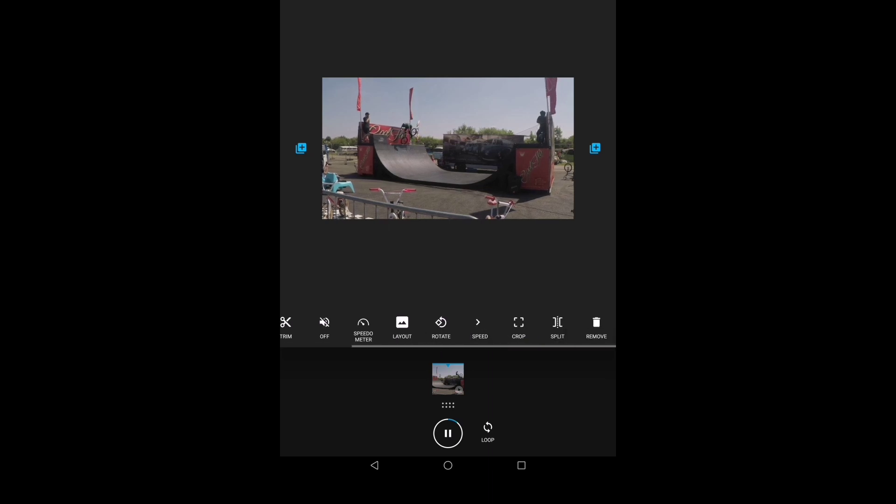
Step: Make the first split in the half-pipe clip and skip the title intro
{"action": "left_click", "coordinate": [557, 325]}
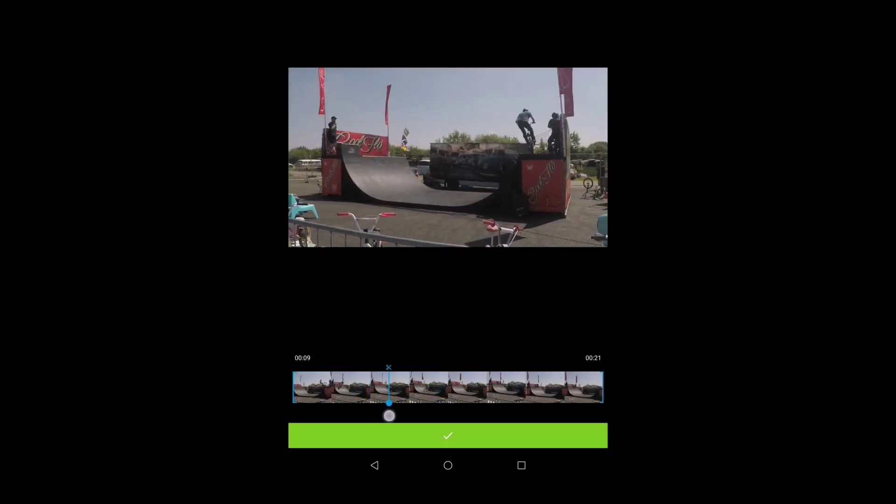
{"action": "left_click", "coordinate": [395, 435]}
{"action": "left_click", "coordinate": [448, 140]}
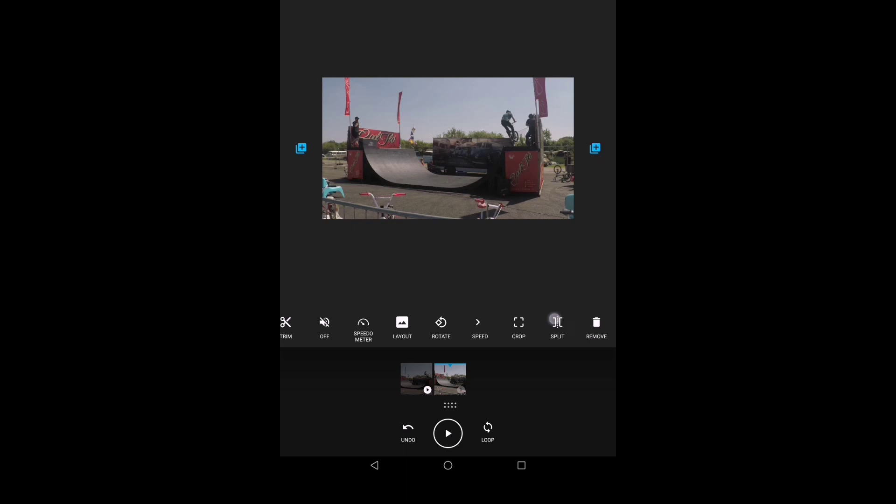
Step: Make a second split with the cut point nudged slightly later
{"action": "left_click", "coordinate": [554, 320]}
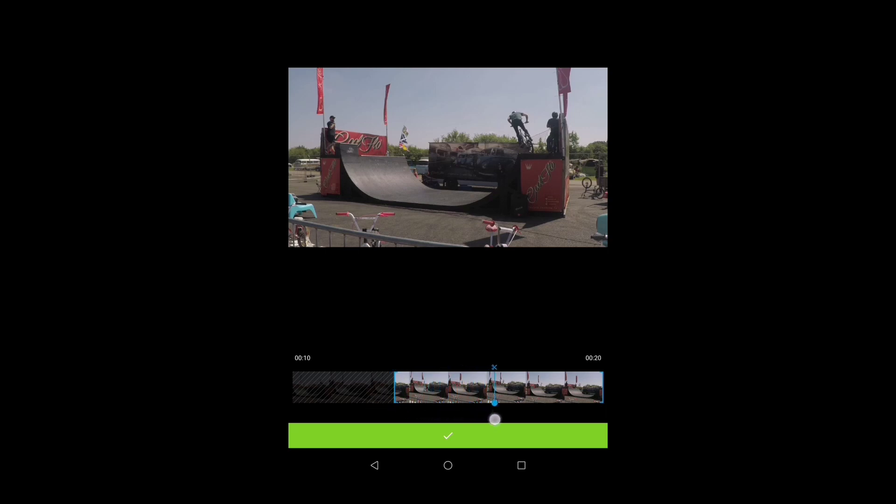
{"action": "left_click_drag", "start_coordinate": [495, 419], "coordinate": [495, 422]}
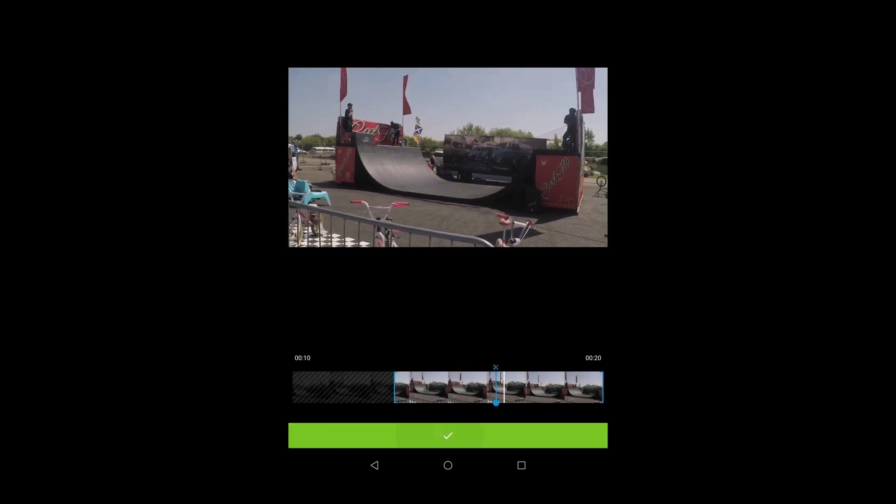
{"action": "left_click", "coordinate": [448, 435]}
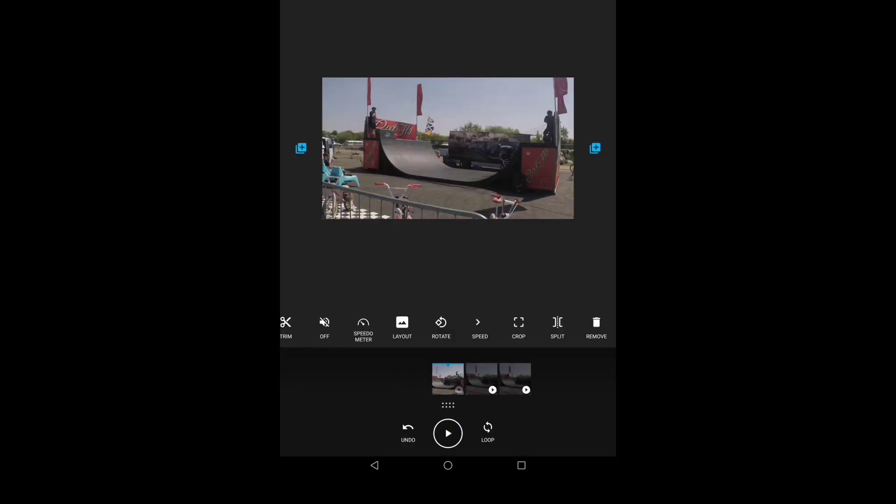
Step: Set the clip's original sound to MIX and cycle speeds back to regular
{"action": "left_click", "coordinate": [326, 329]}
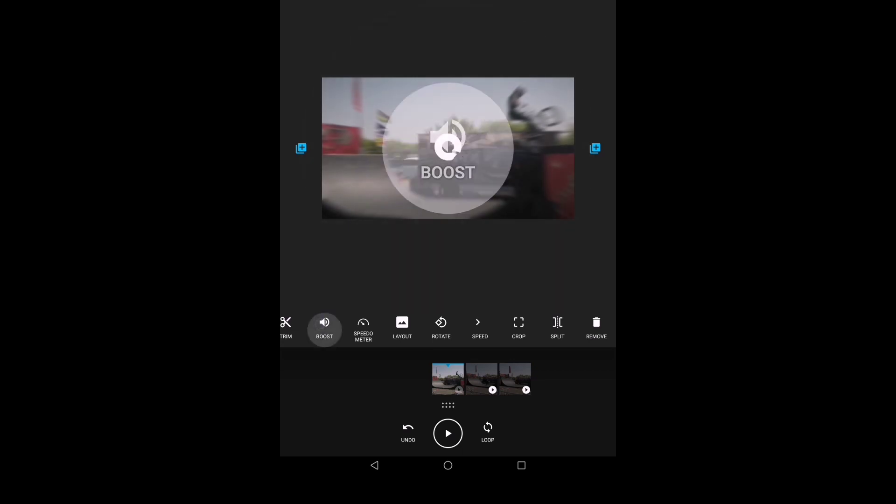
{"action": "left_click", "coordinate": [325, 330]}
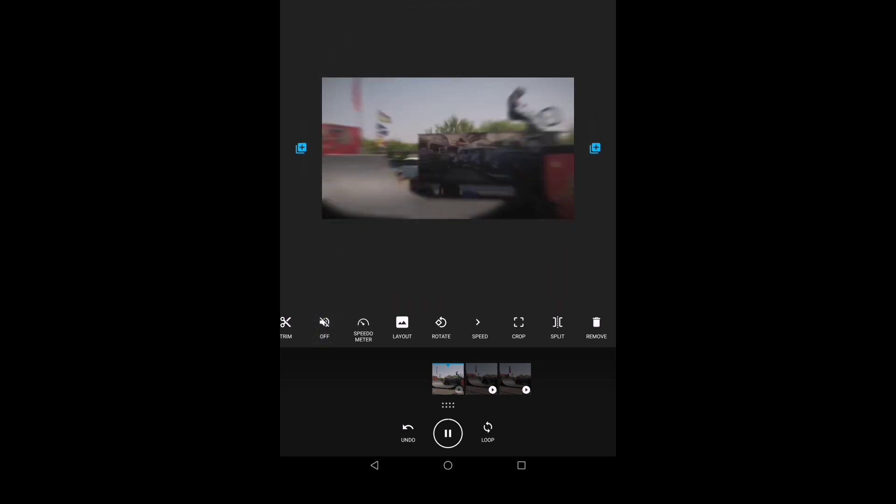
{"action": "left_click", "coordinate": [323, 328]}
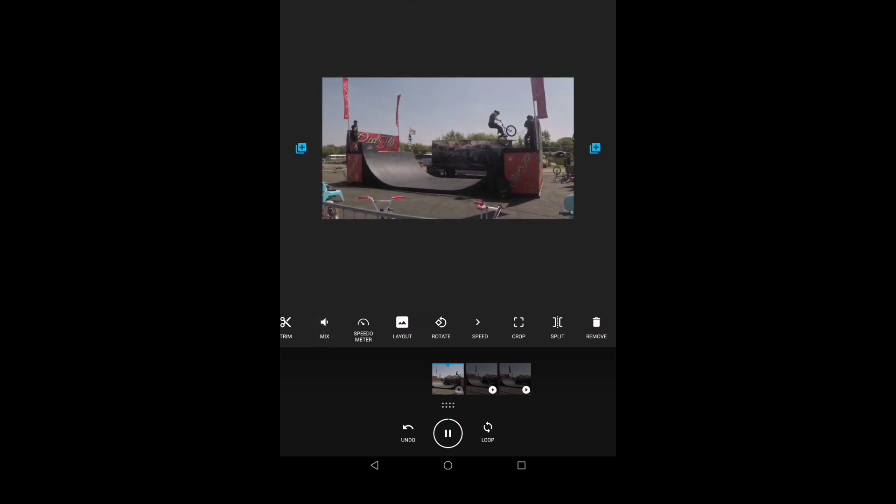
{"action": "left_click", "coordinate": [479, 329]}
{"action": "left_click", "coordinate": [481, 329]}
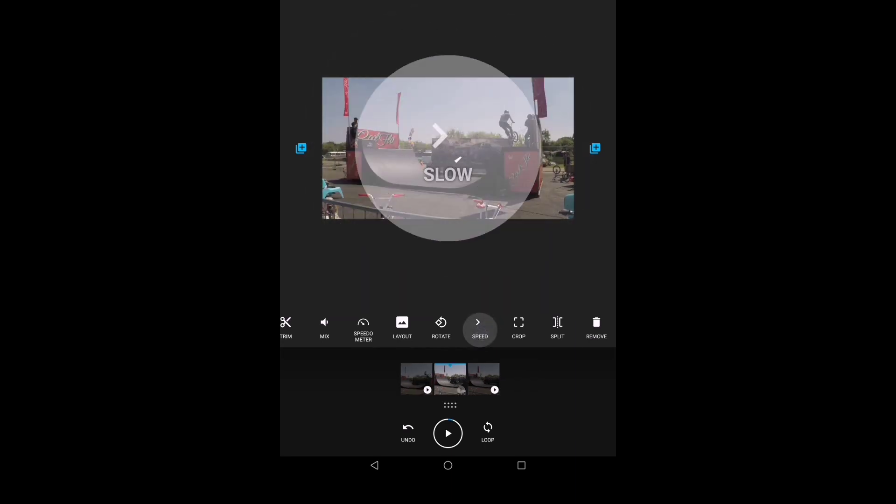
{"action": "left_click", "coordinate": [479, 328]}
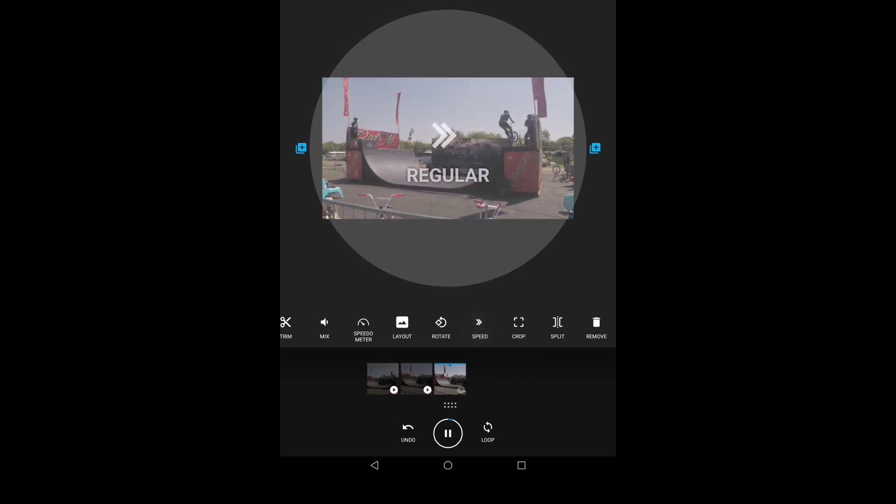
Step: Set the last clip's original sound to MIX and play back the edit
{"action": "left_click", "coordinate": [324, 328]}
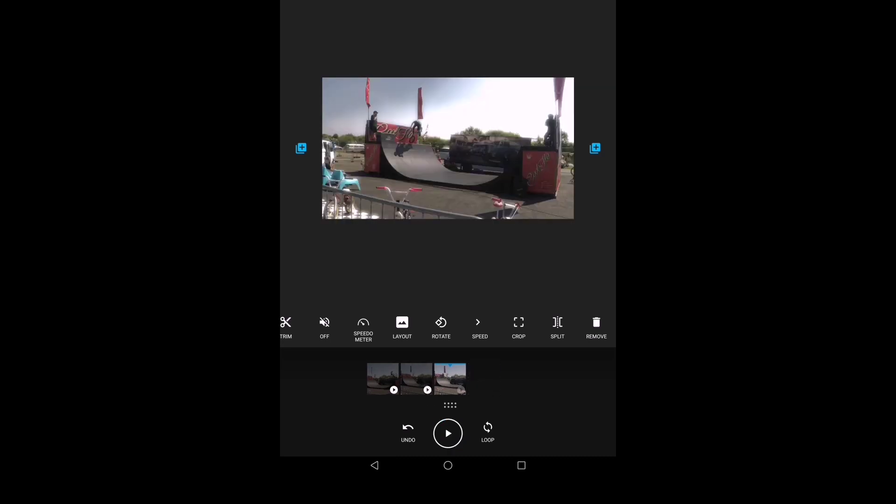
{"action": "left_click", "coordinate": [323, 326]}
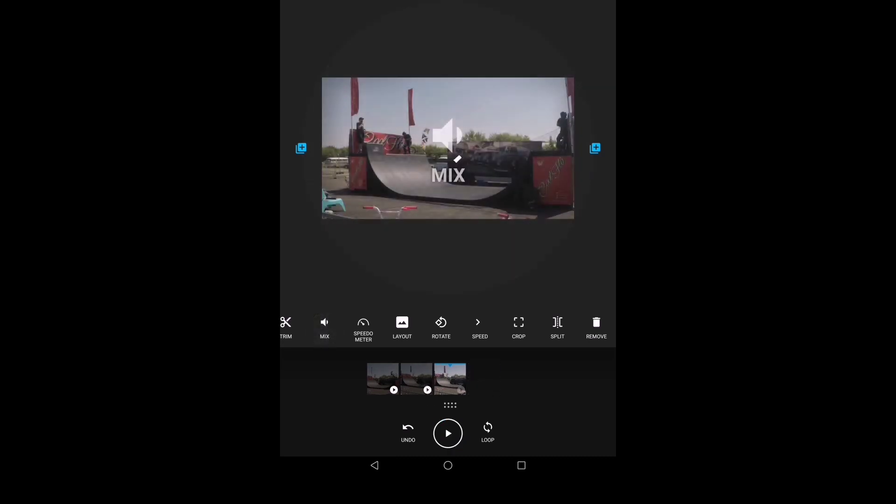
{"action": "left_click", "coordinate": [448, 433]}
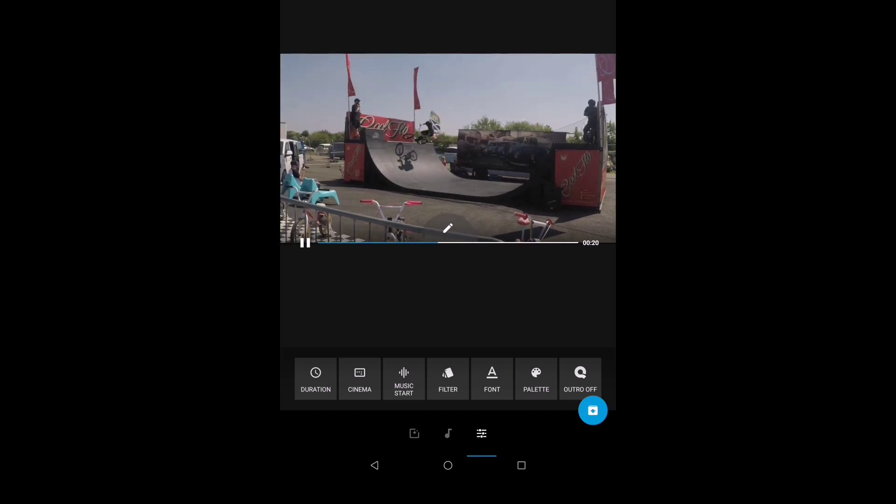
Step: Save the edit as a new video using Save Without Sharing
{"action": "left_click", "coordinate": [593, 410]}
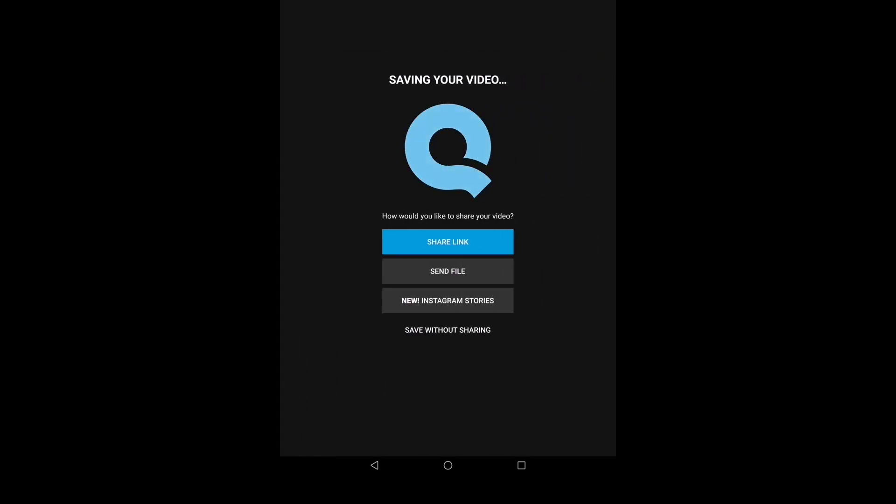
{"action": "left_click", "coordinate": [414, 330]}
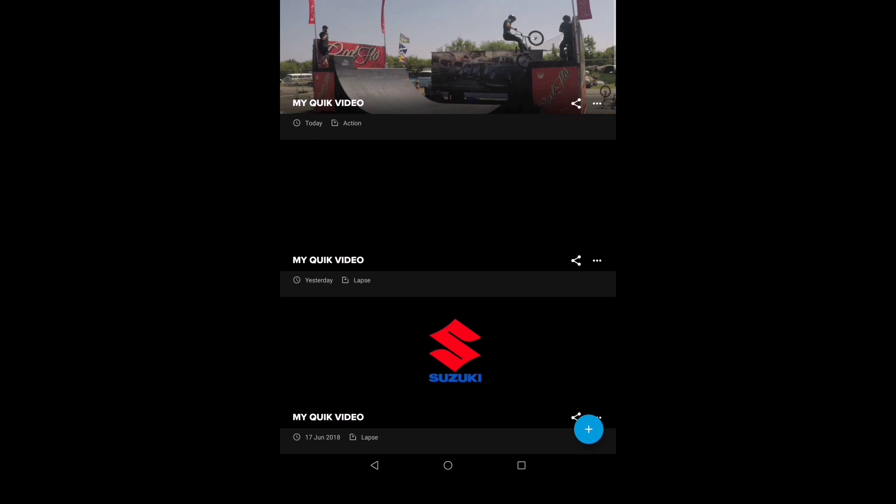
Step: Duplicate the newest video and open the copy's clips for editing
{"action": "left_click", "coordinate": [597, 104]}
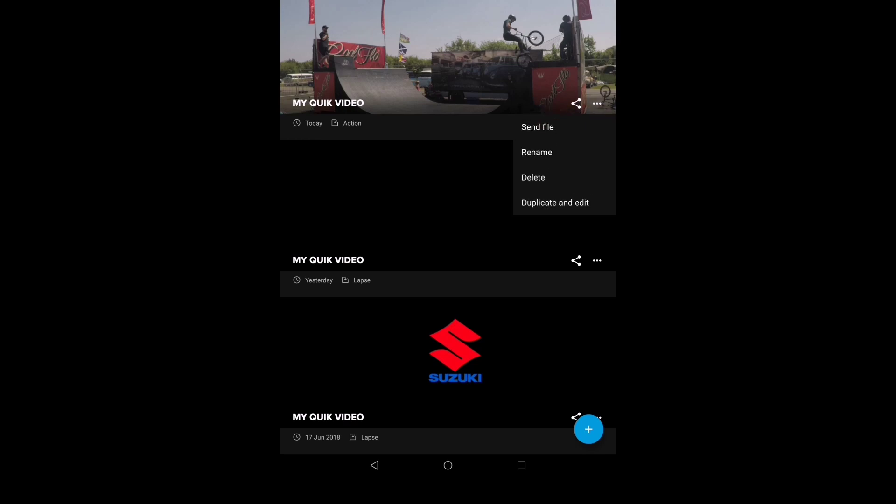
{"action": "left_click", "coordinate": [555, 202]}
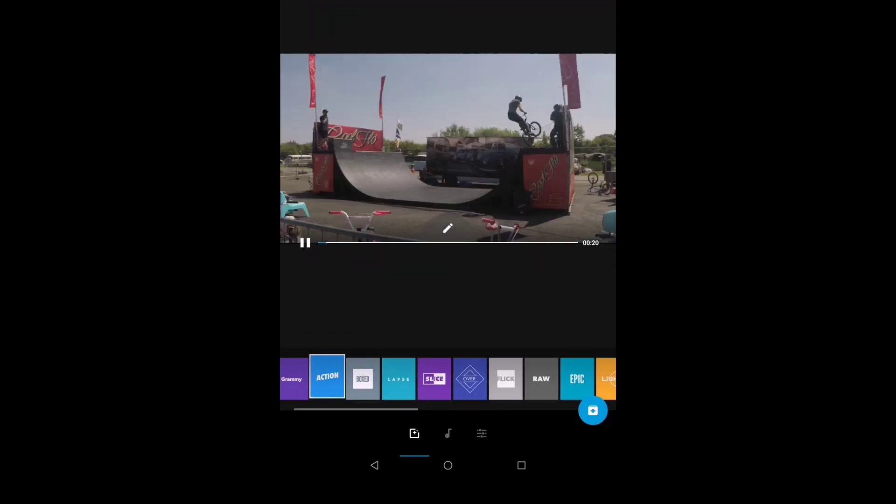
{"action": "left_click", "coordinate": [446, 228]}
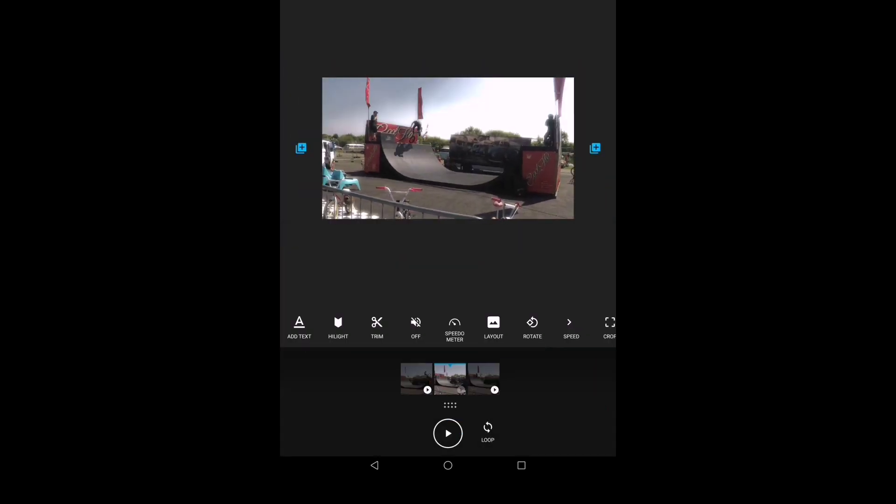
{"action": "left_click_drag", "start_coordinate": [532, 325], "coordinate": [441, 325]}
Step: Remove two clips, play the remaining one, and trim it to ten seconds
{"action": "left_click", "coordinate": [596, 325]}
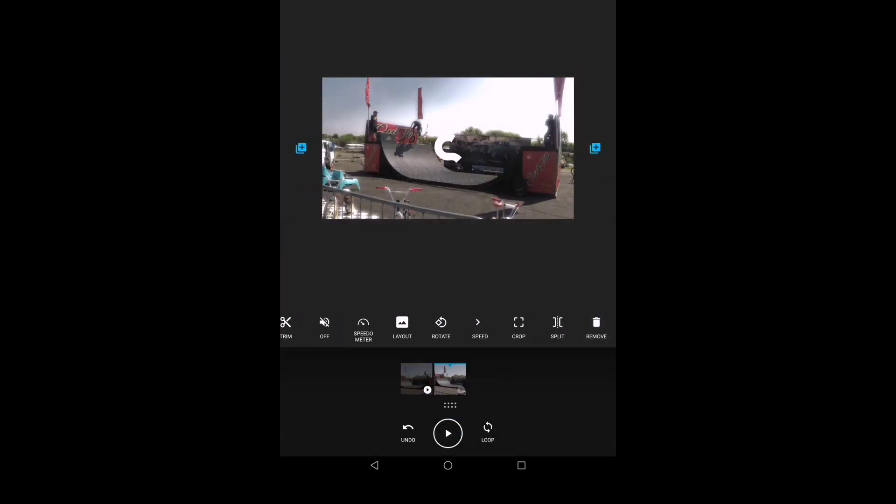
{"action": "left_click", "coordinate": [596, 326]}
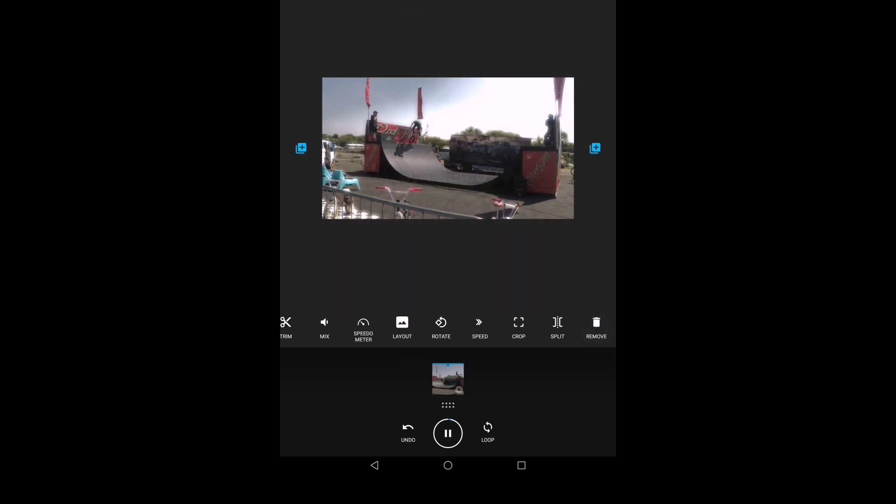
{"action": "left_click", "coordinate": [448, 433]}
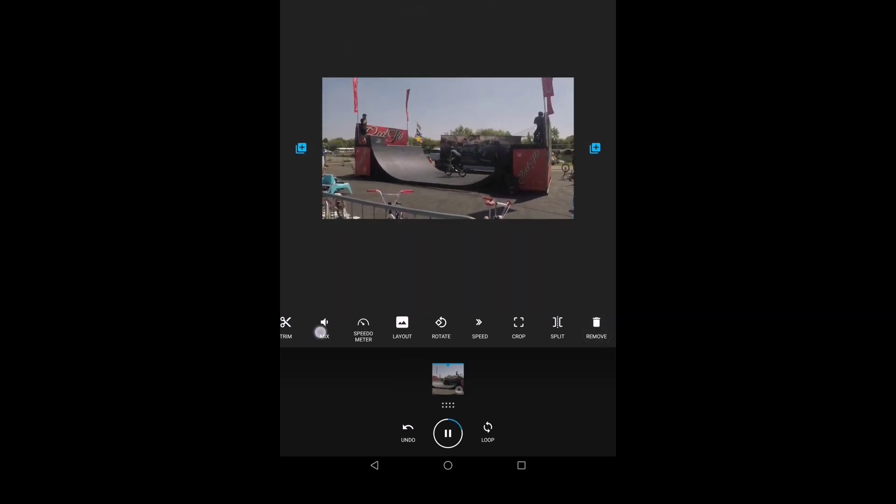
{"action": "left_click_drag", "start_coordinate": [326, 329], "coordinate": [397, 329]}
{"action": "left_click", "coordinate": [355, 327]}
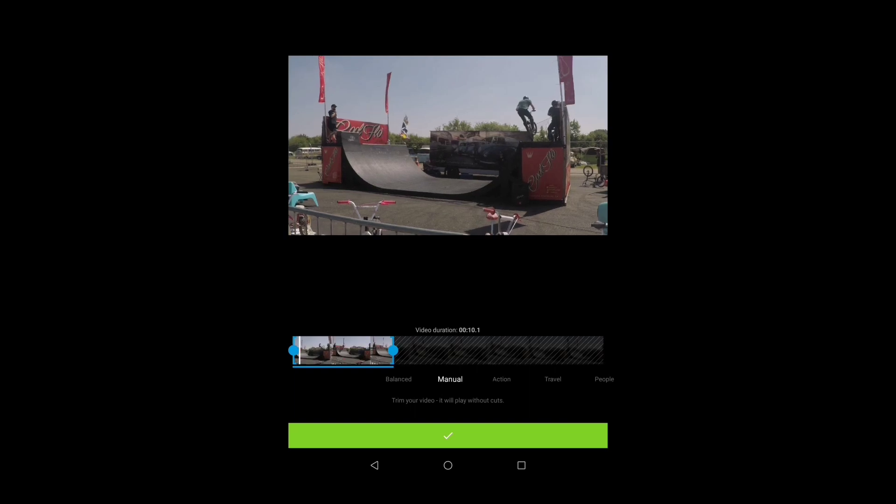
{"action": "left_click", "coordinate": [423, 427]}
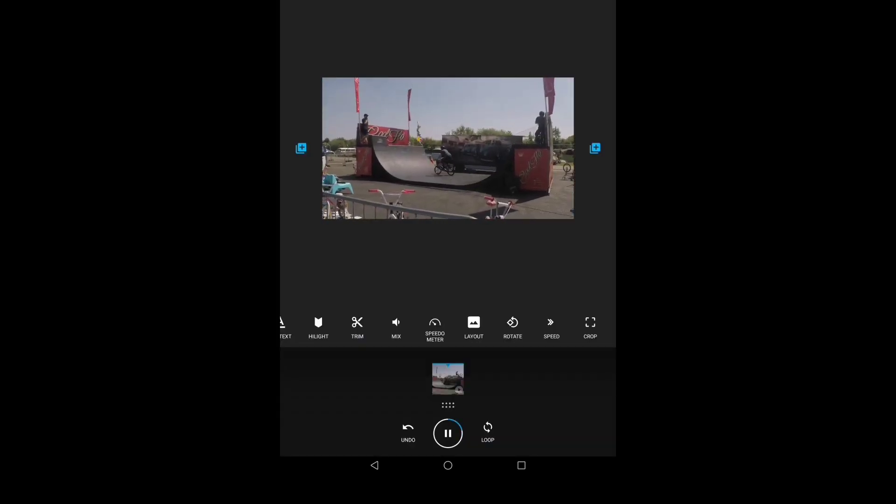
Step: Return to preview, browse the soundtrack choices, and save the ten-second duplicate
{"action": "left_click", "coordinate": [374, 465]}
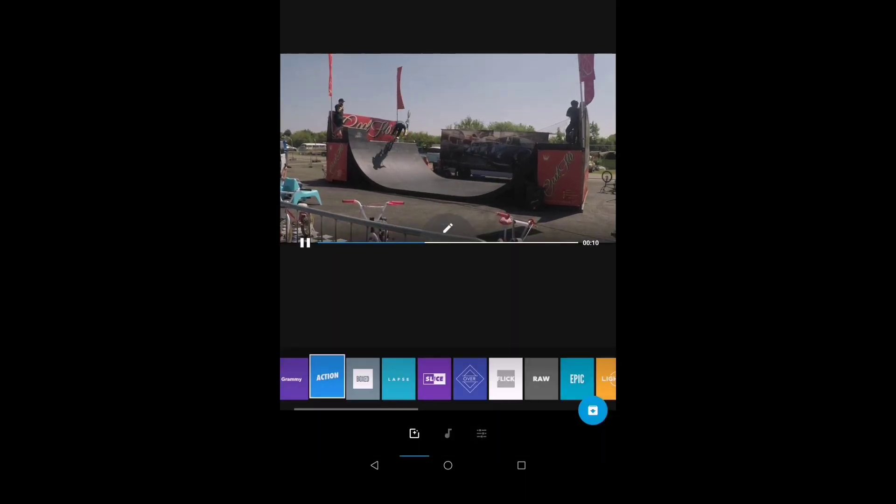
{"action": "left_click", "coordinate": [448, 434]}
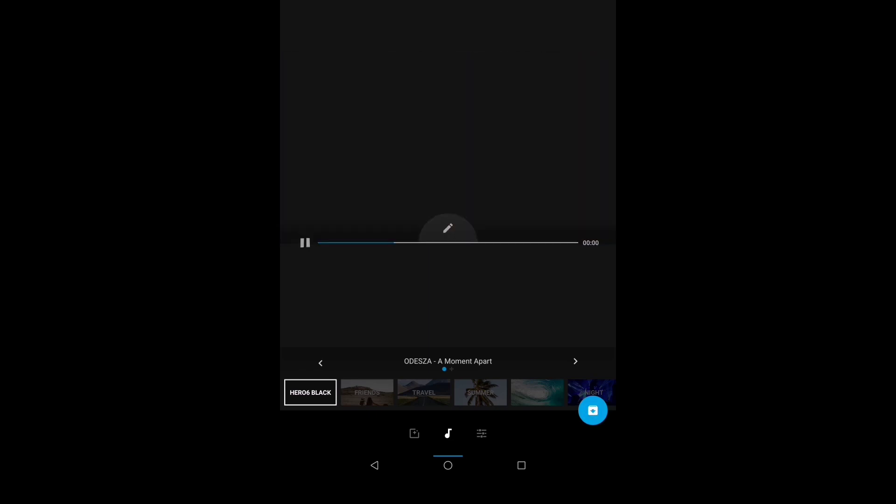
{"action": "left_click", "coordinate": [592, 410]}
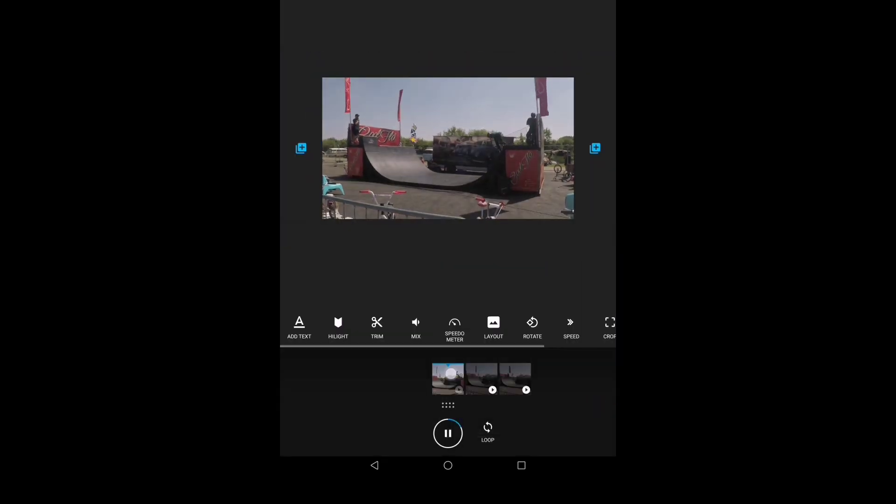
{"action": "left_click_drag", "start_coordinate": [490, 325], "coordinate": [399, 325]}
Step: Remove two clips, leaving a single clip in the project
{"action": "left_click", "coordinate": [595, 325]}
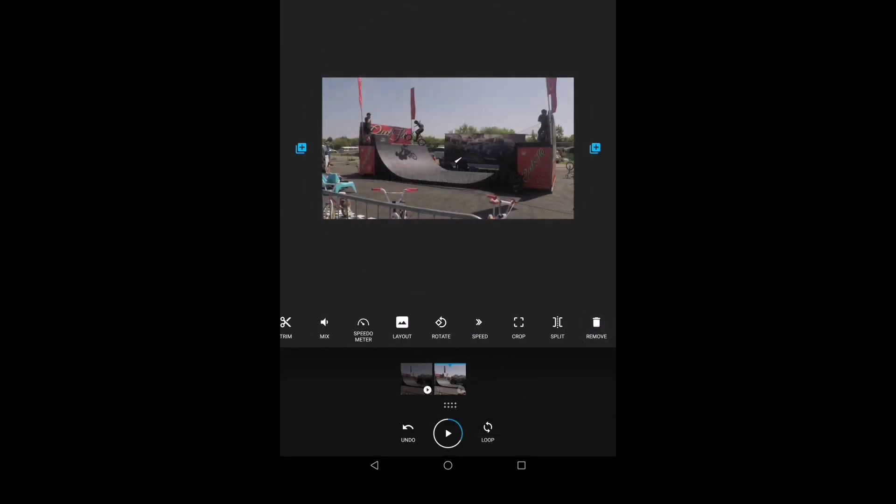
{"action": "left_click", "coordinate": [596, 325]}
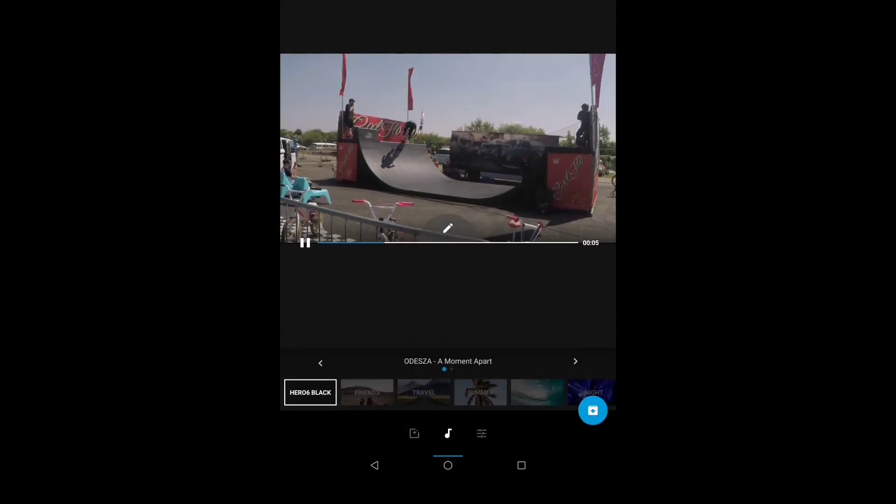
Step: Preview Cinema tracks Emergent, Heartbeat and Nitrogen, then choose Emergent as the soundtrack
{"action": "left_click", "coordinate": [575, 361]}
{"action": "left_click", "coordinate": [448, 361]}
{"action": "scroll", "coordinate": [448, 238], "scroll_direction": "down", "scroll_amount": 5}
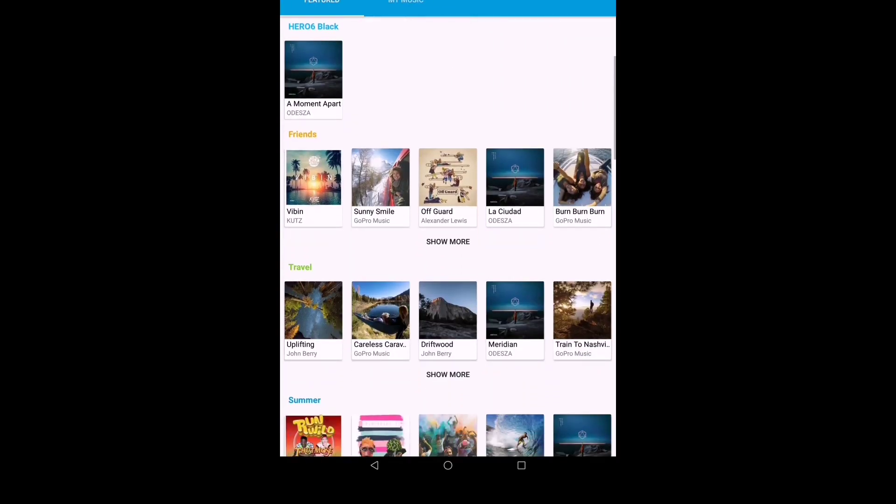
{"action": "scroll", "coordinate": [448, 238], "scroll_direction": "down", "scroll_amount": 5}
{"action": "scroll", "coordinate": [448, 238], "scroll_direction": "down", "scroll_amount": 1}
{"action": "scroll", "coordinate": [448, 238], "scroll_direction": "down", "scroll_amount": 1}
{"action": "scroll", "coordinate": [448, 238], "scroll_direction": "down", "scroll_amount": 3}
{"action": "scroll", "coordinate": [448, 238], "scroll_direction": "down", "scroll_amount": 5}
{"action": "scroll", "coordinate": [449, 238], "scroll_direction": "down", "scroll_amount": 5}
{"action": "scroll", "coordinate": [448, 238], "scroll_direction": "down", "scroll_amount": 3}
{"action": "scroll", "coordinate": [448, 239], "scroll_direction": "down", "scroll_amount": 2}
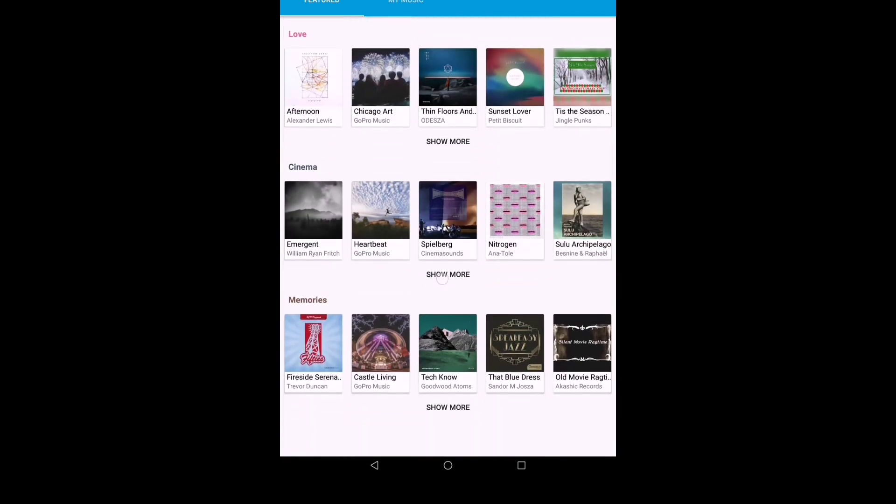
{"action": "left_click", "coordinate": [444, 278]}
{"action": "left_click", "coordinate": [313, 210]}
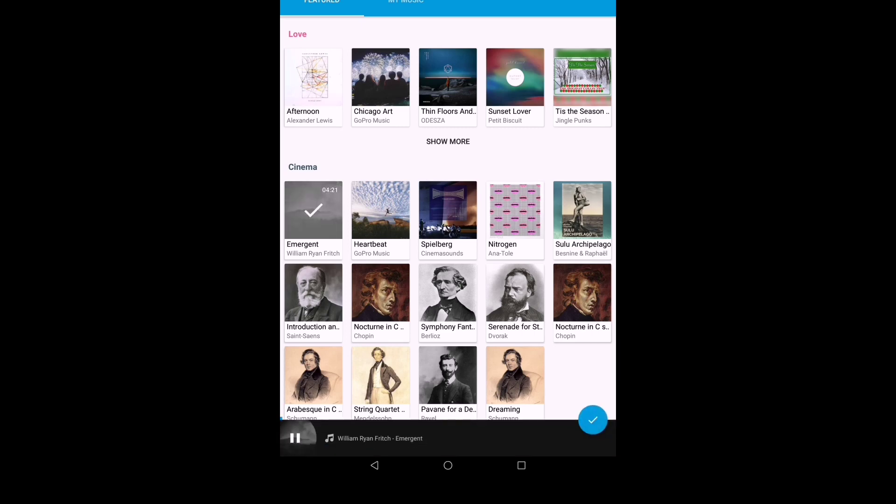
{"action": "left_click", "coordinate": [380, 211]}
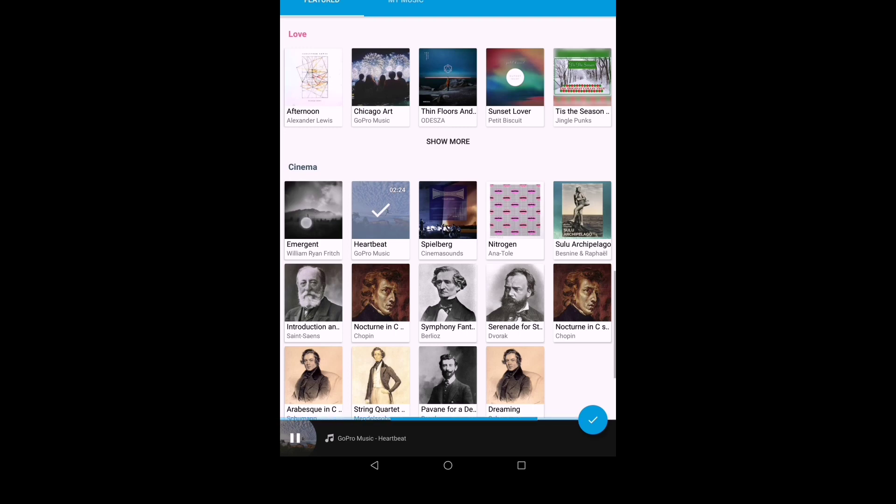
{"action": "left_click", "coordinate": [306, 223]}
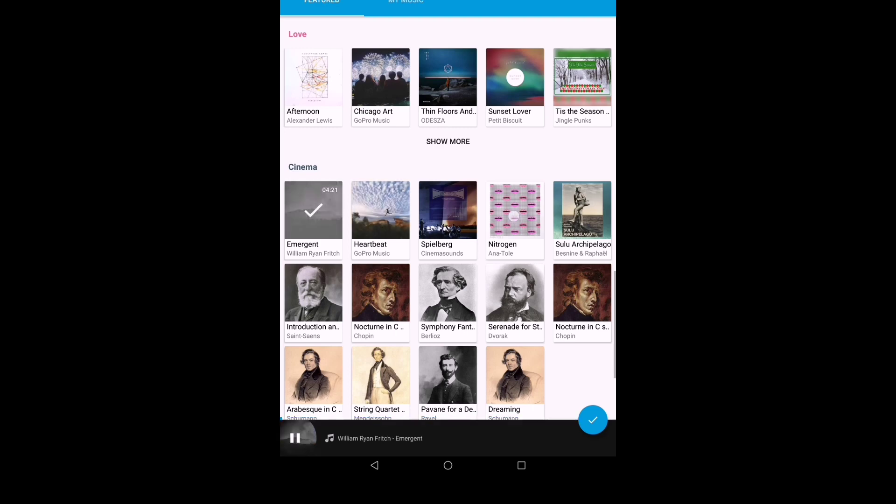
{"action": "left_click", "coordinate": [514, 210]}
{"action": "left_click", "coordinate": [313, 219]}
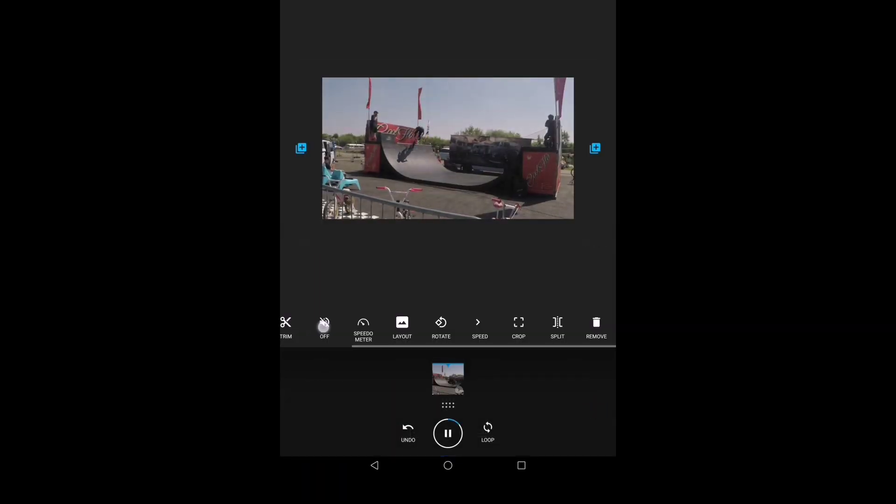
Step: Trim the remaining clip in Balanced mode and confirm
{"action": "left_click_drag", "start_coordinate": [287, 336], "coordinate": [373, 337]}
{"action": "left_click", "coordinate": [373, 337]}
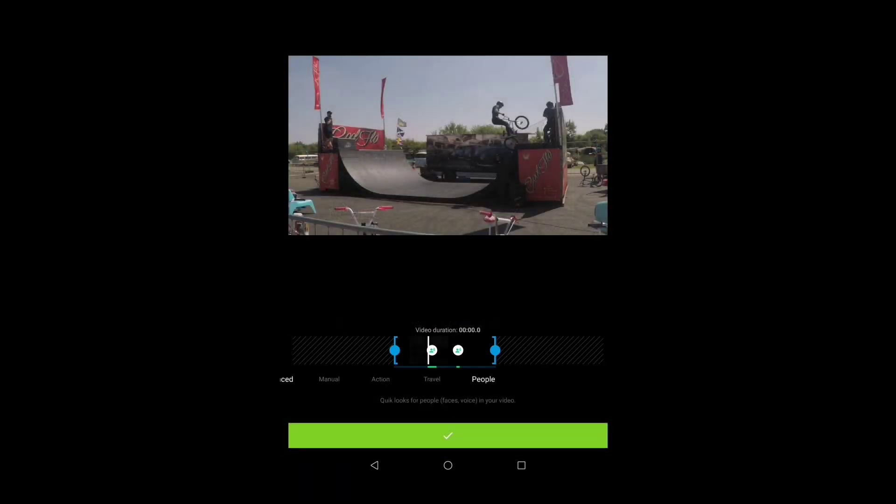
{"action": "left_click_drag", "start_coordinate": [343, 379], "coordinate": [490, 378]}
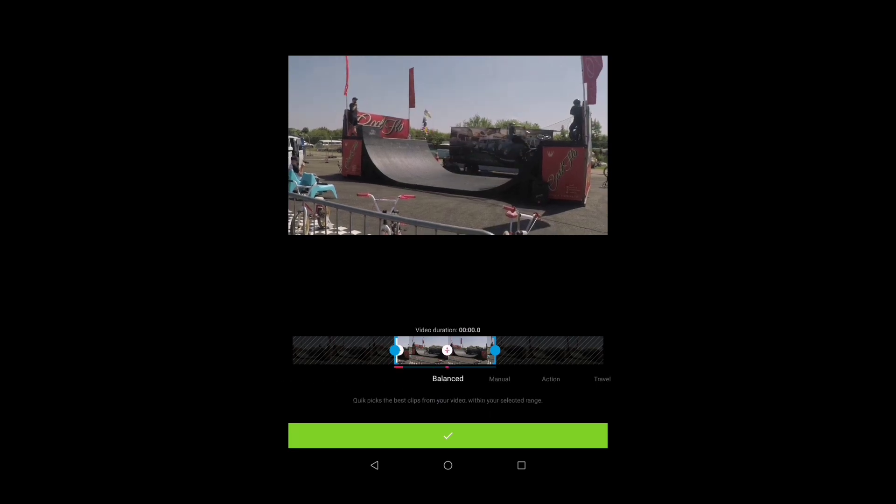
{"action": "left_click", "coordinate": [499, 379]}
{"action": "left_click", "coordinate": [448, 435]}
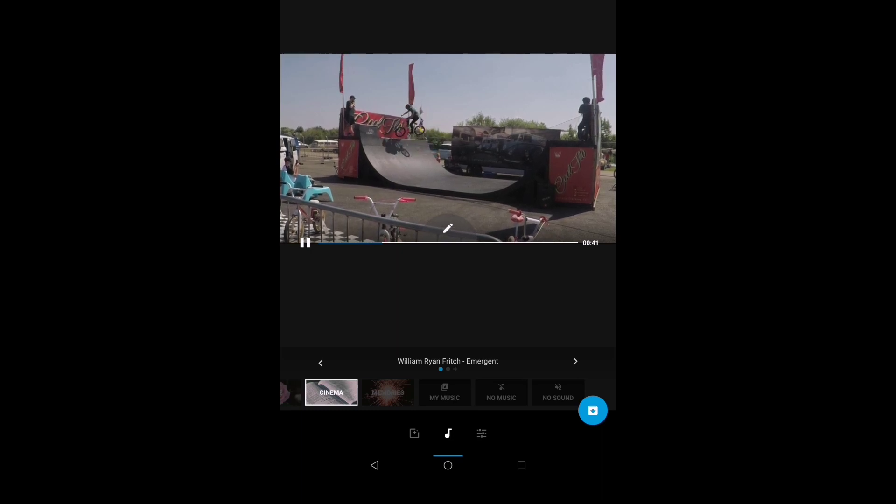
Step: Save the Emergent-soundtrack edit to the Quik videos list
{"action": "left_click", "coordinate": [583, 412]}
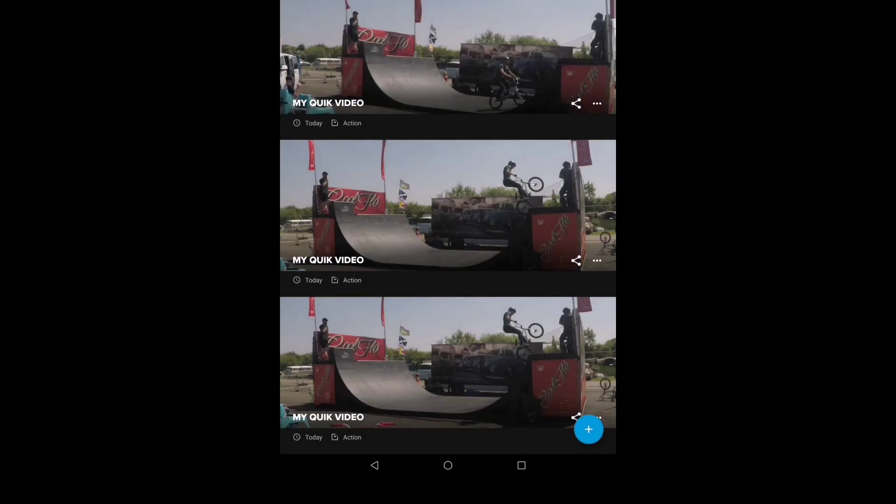
{"action": "left_click_drag", "start_coordinate": [303, 310], "coordinate": [304, 126]}
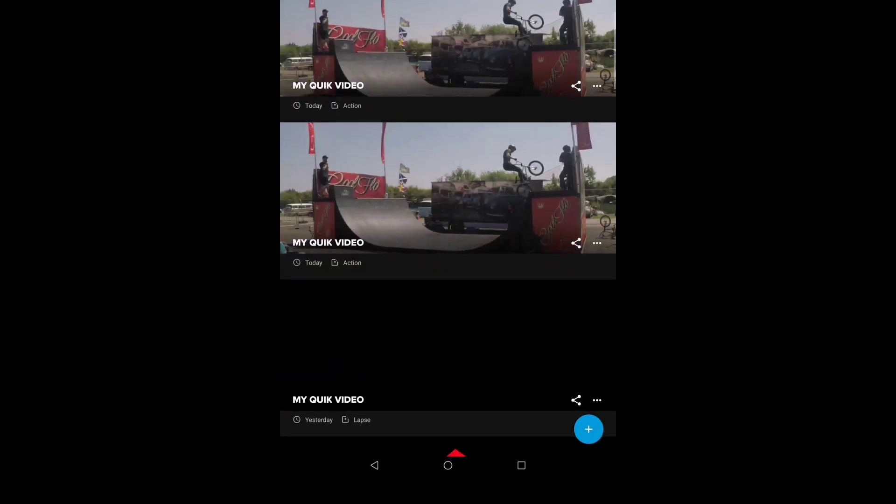
Step: Duplicate yesterday's Lapse video and open its clips for editing
{"action": "left_click", "coordinate": [598, 244]}
{"action": "left_click", "coordinate": [568, 342]}
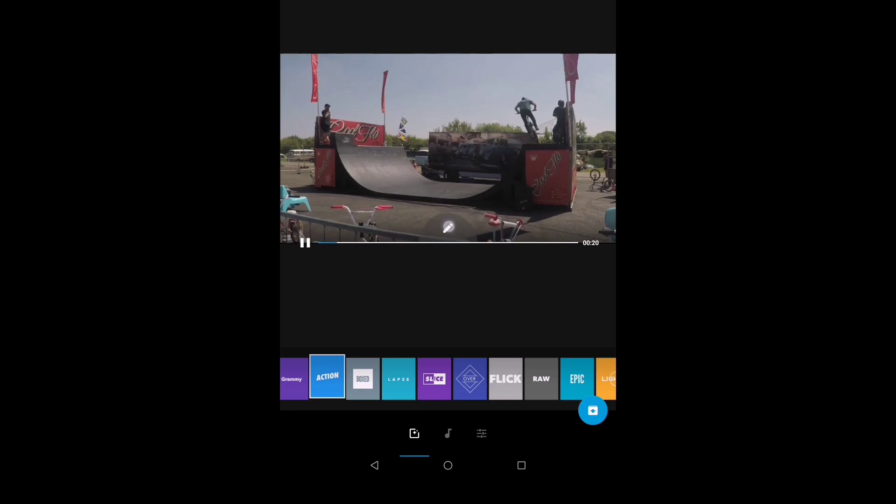
{"action": "left_click", "coordinate": [448, 226]}
Step: Remove the third and second clips, trim the remaining clip in Manual mode, and exit
{"action": "left_click_drag", "start_coordinate": [532, 326], "coordinate": [442, 326]}
{"action": "left_click", "coordinate": [595, 325]}
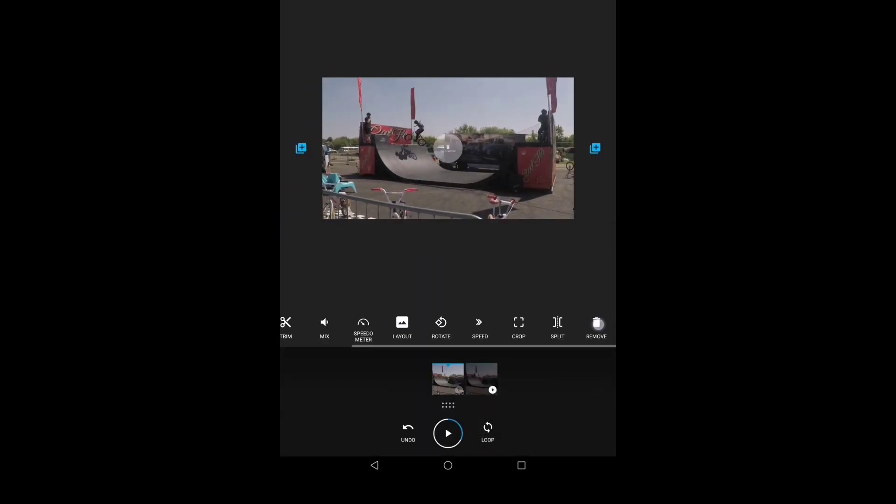
{"action": "left_click", "coordinate": [596, 326]}
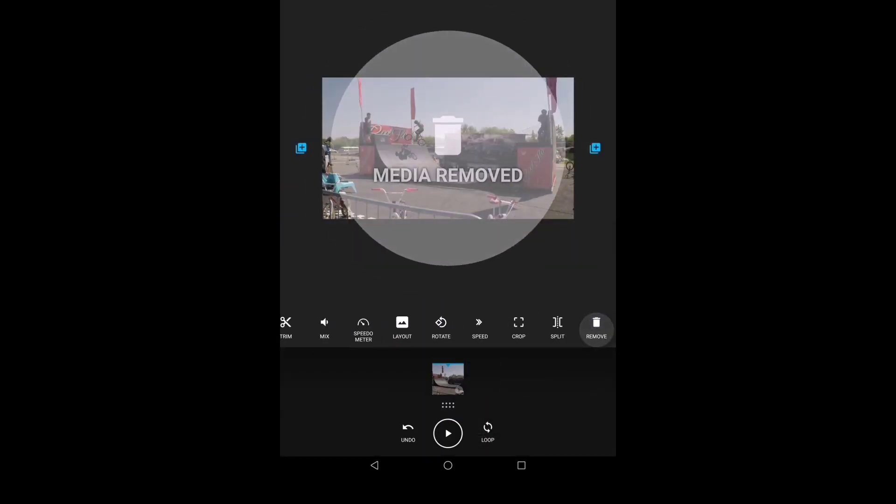
{"action": "left_click_drag", "start_coordinate": [321, 329], "coordinate": [392, 329]}
{"action": "left_click", "coordinate": [355, 326]}
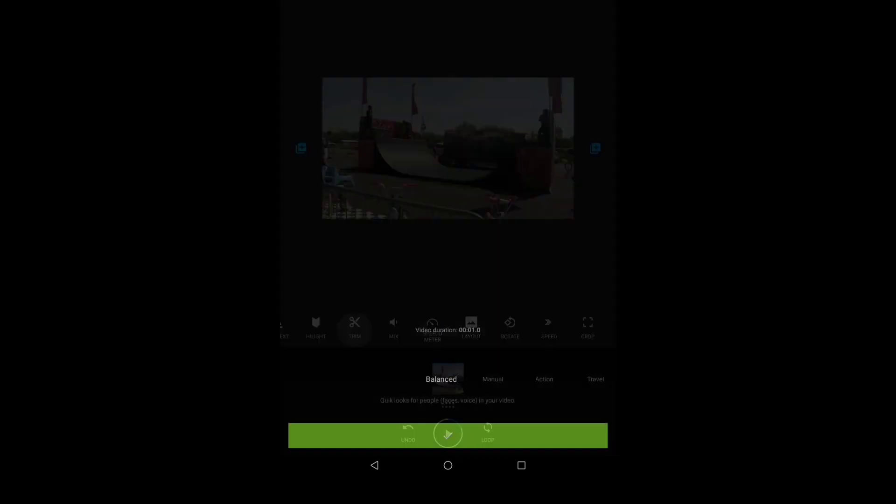
{"action": "left_click_drag", "start_coordinate": [350, 378], "coordinate": [452, 379]}
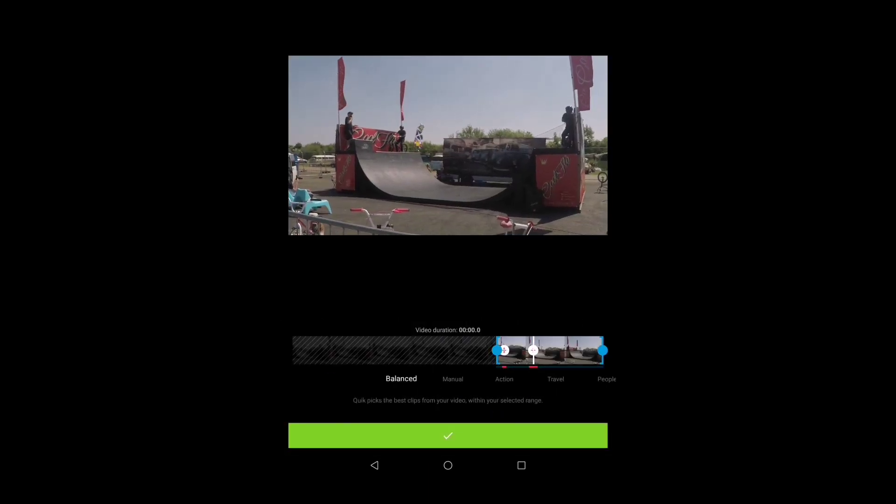
{"action": "left_click", "coordinate": [448, 436]}
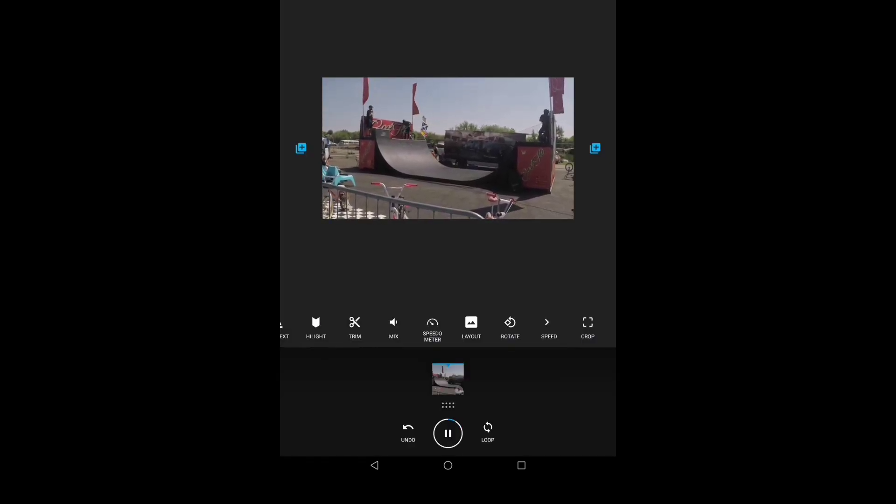
{"action": "key", "text": "Escape"}
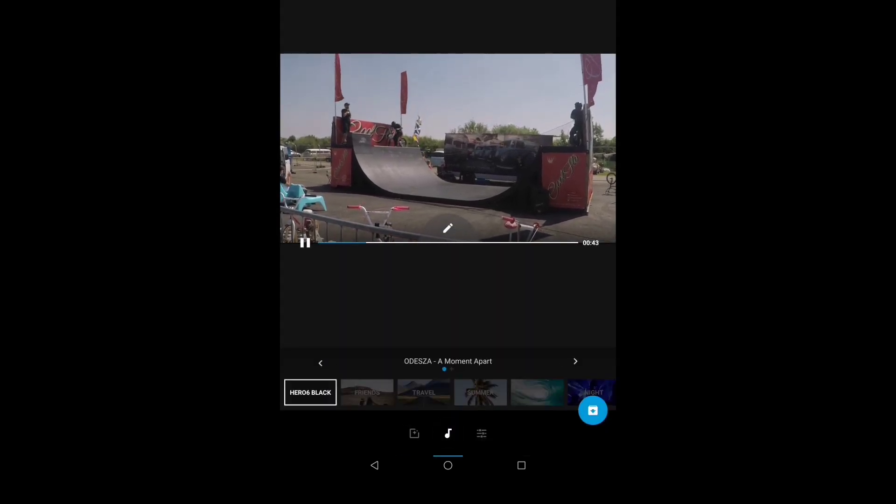
Step: Preview Run Wild, Pong, Summer Dance and Show Me, then apply Shining So Bright
{"action": "left_click", "coordinate": [448, 364]}
{"action": "scroll", "coordinate": [448, 280], "scroll_direction": "down", "scroll_amount": 3}
{"action": "scroll", "coordinate": [448, 231], "scroll_direction": "down", "scroll_amount": 3}
{"action": "left_click", "coordinate": [313, 197]}
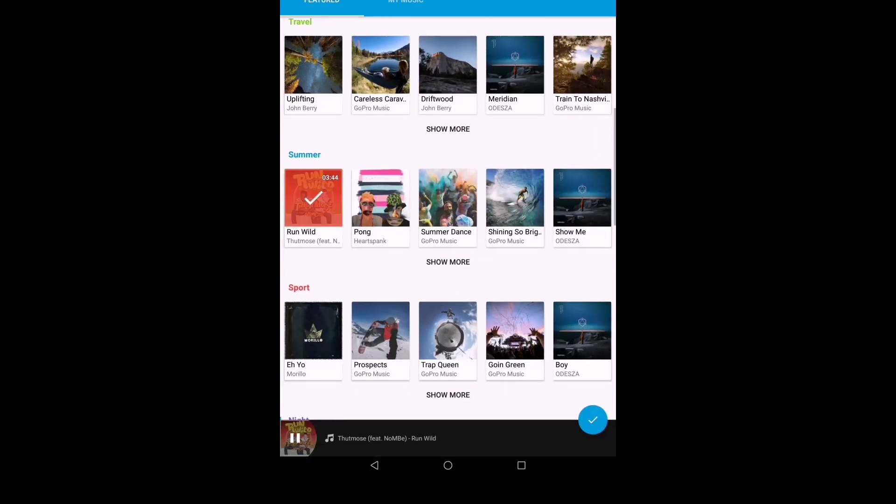
{"action": "left_click", "coordinate": [380, 197]}
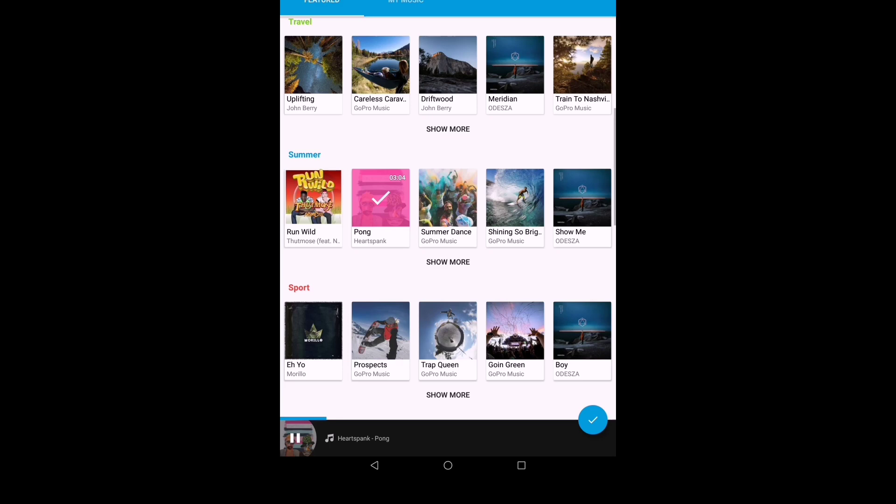
{"action": "left_click", "coordinate": [446, 197]}
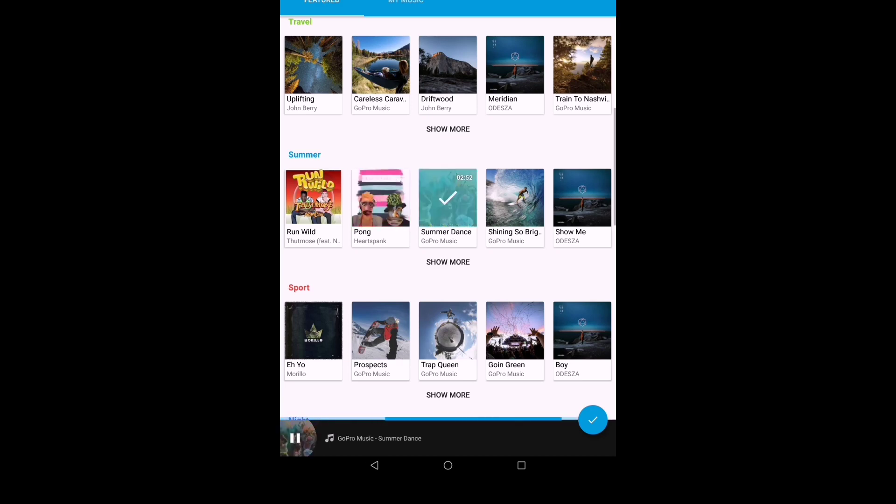
{"action": "left_click", "coordinate": [581, 197]}
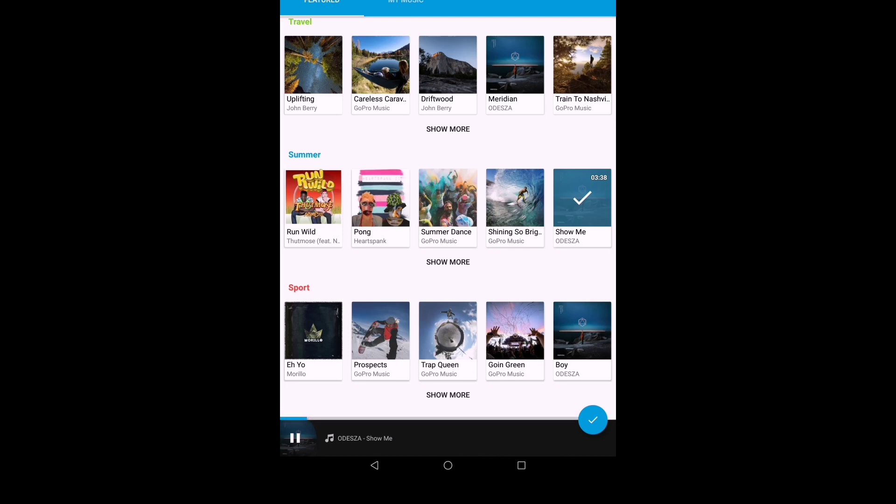
{"action": "left_click", "coordinate": [514, 198]}
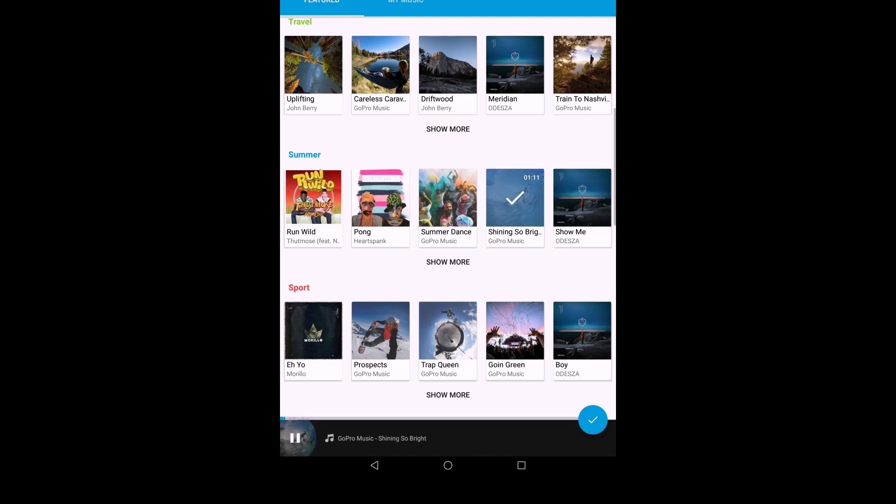
{"action": "left_click", "coordinate": [591, 419]}
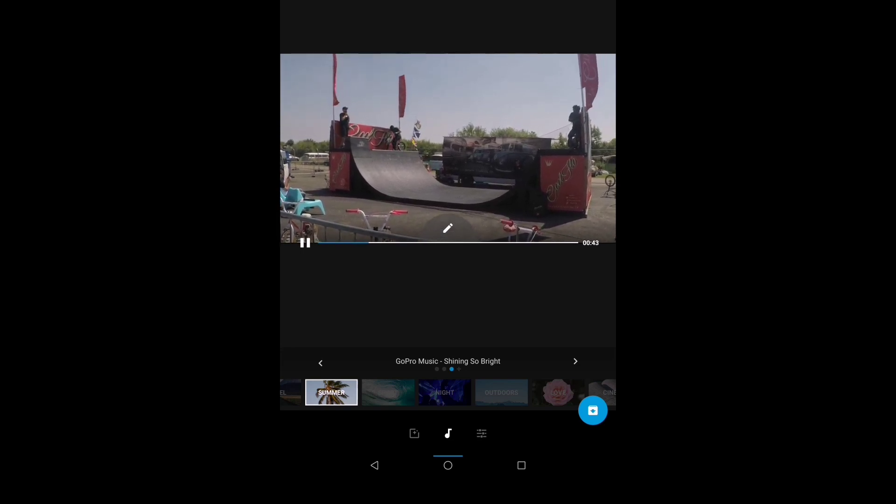
Step: Set the clip's playback speed to regular
{"action": "left_click", "coordinate": [413, 433]}
{"action": "left_click", "coordinate": [447, 228]}
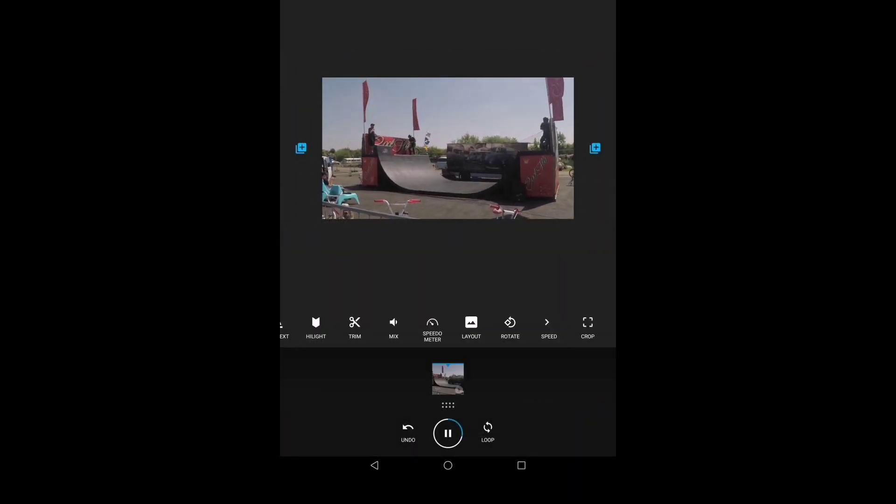
{"action": "left_click", "coordinate": [545, 324]}
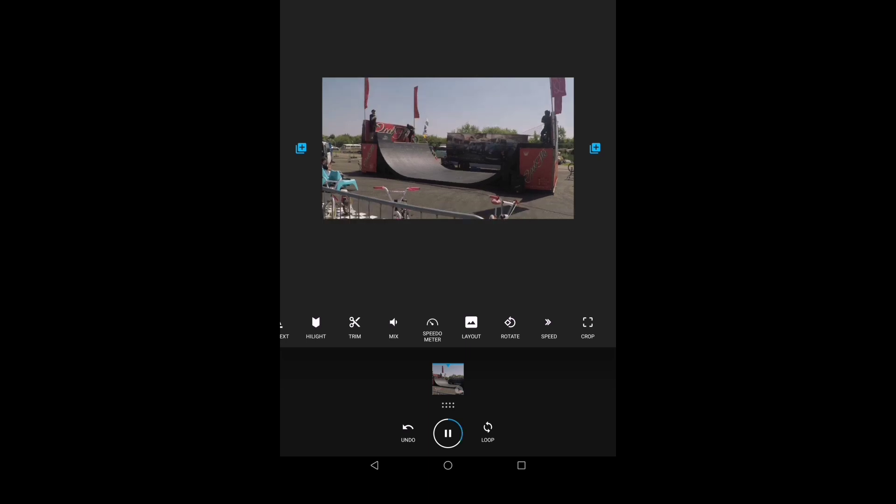
{"action": "left_click_drag", "start_coordinate": [419, 327], "coordinate": [443, 327]}
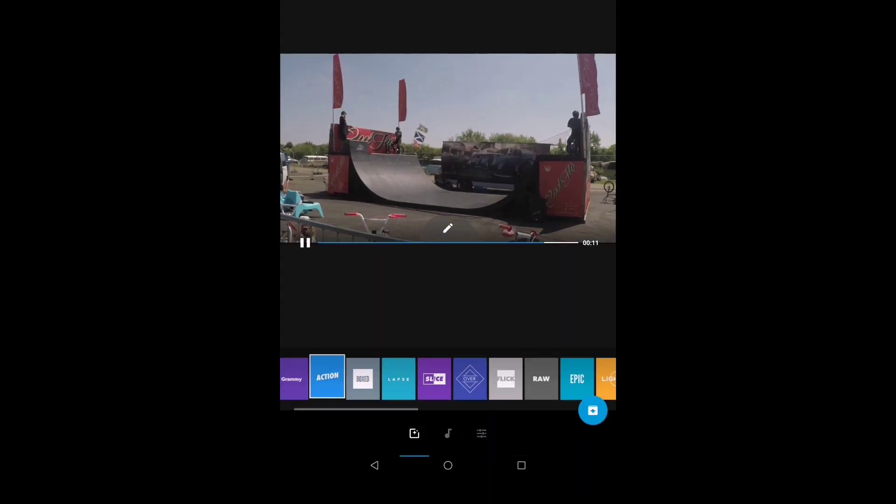
Step: Start the Shining So Bright music at 01:00 into the track
{"action": "left_click", "coordinate": [481, 434]}
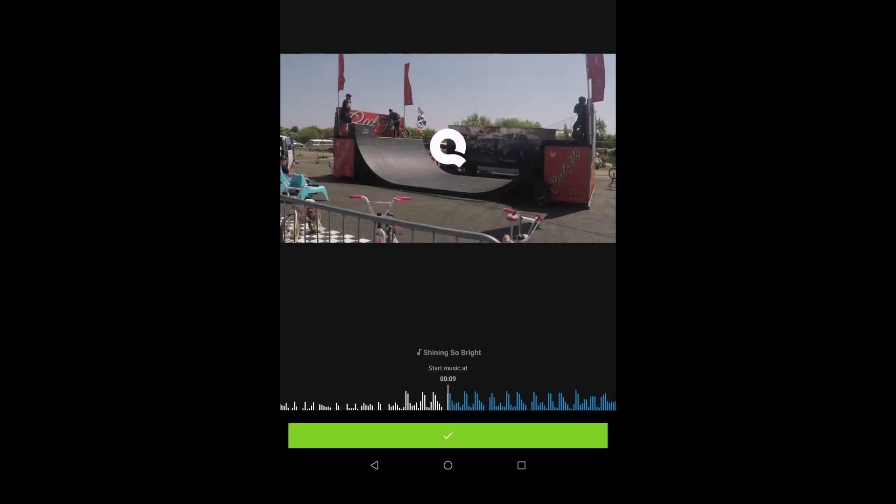
{"action": "left_click_drag", "start_coordinate": [498, 399], "coordinate": [420, 399]}
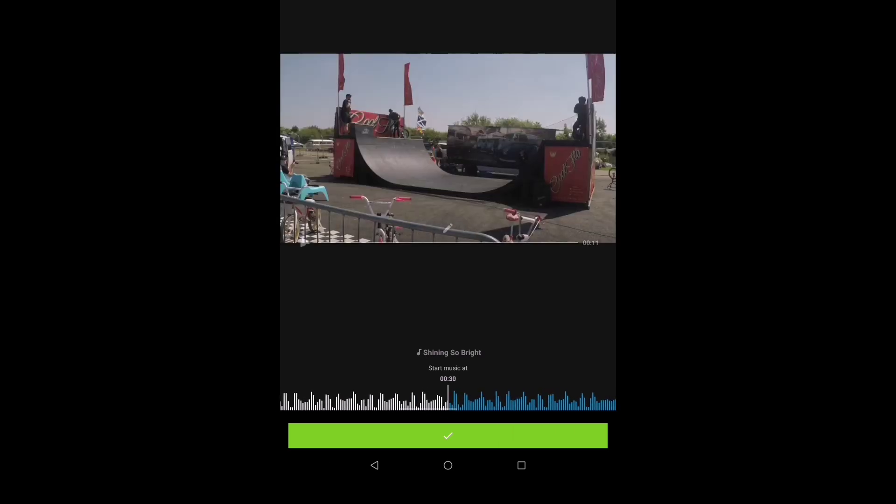
{"action": "left_click_drag", "start_coordinate": [532, 399], "coordinate": [337, 399]}
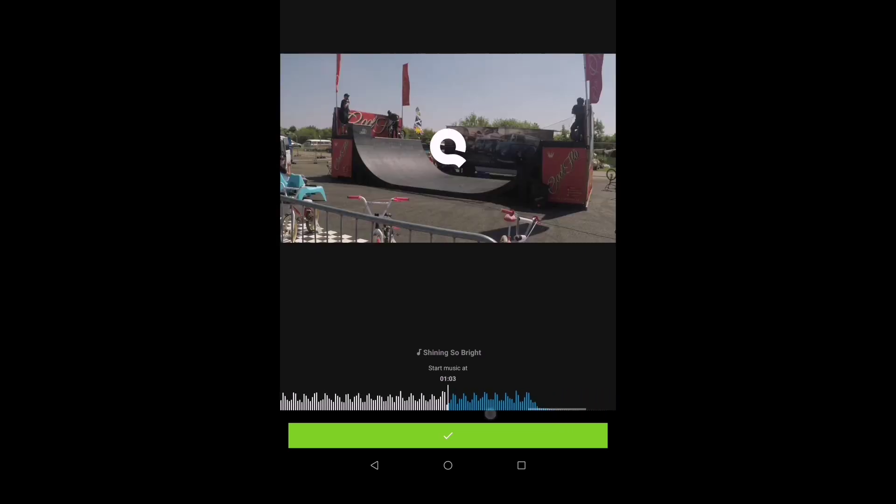
{"action": "left_click_drag", "start_coordinate": [490, 414], "coordinate": [502, 414]}
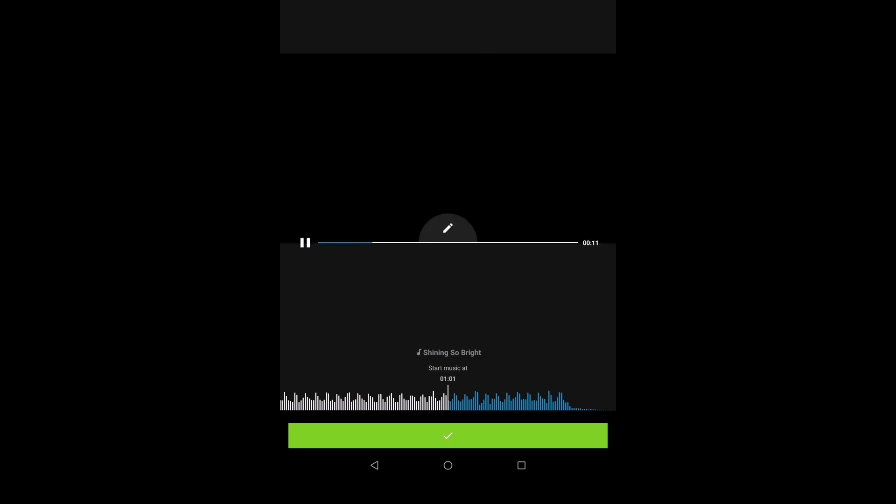
{"action": "left_click", "coordinate": [417, 431]}
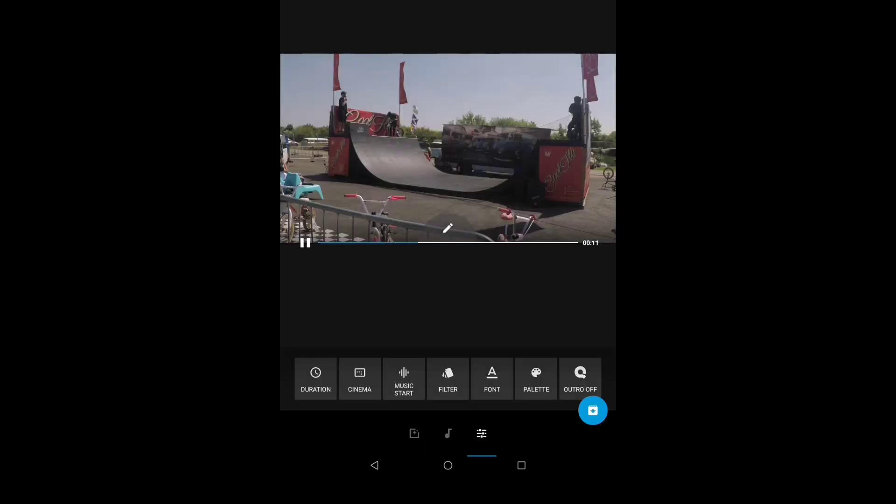
{"action": "left_click", "coordinate": [406, 383]}
{"action": "mouse_move", "coordinate": [392, 404]}
{"action": "left_mouse_down"}
{"action": "mouse_move", "coordinate": [331, 405]}
{"action": "mouse_move", "coordinate": [407, 408]}
{"action": "mouse_move", "coordinate": [389, 409]}
{"action": "left_mouse_up"}
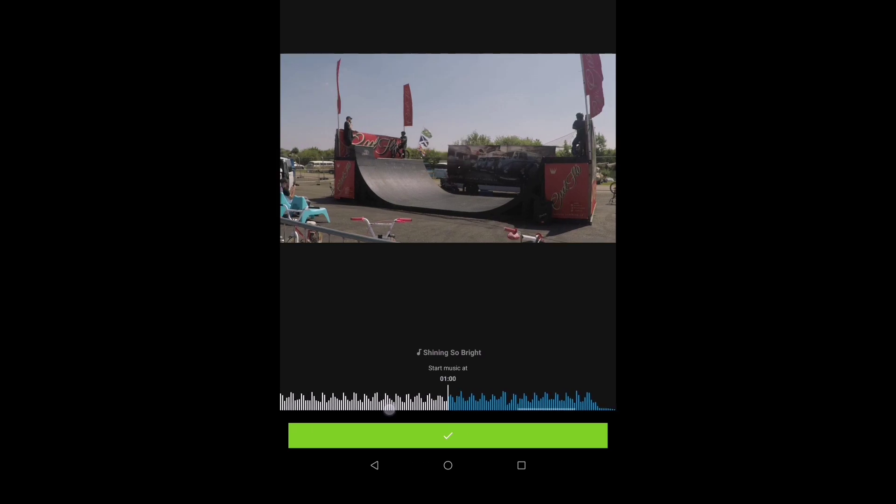
{"action": "left_click", "coordinate": [400, 432]}
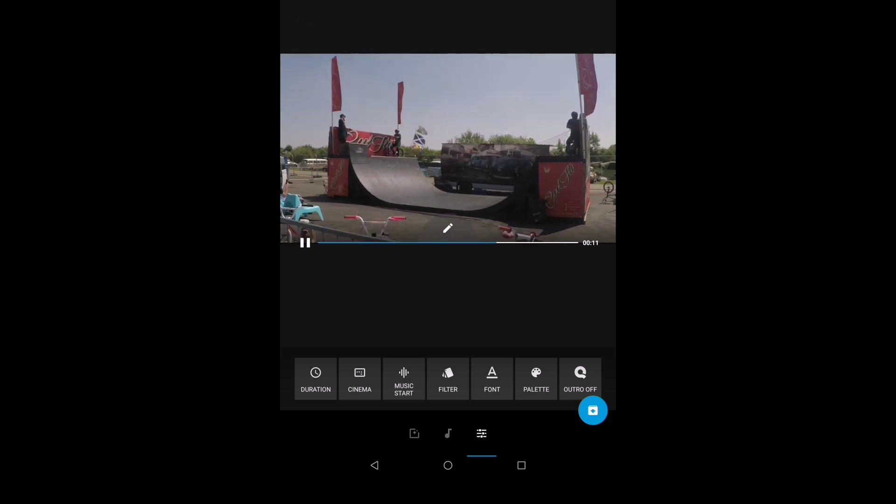
Step: Save the 11-second video with Save Without Sharing
{"action": "left_click", "coordinate": [592, 410]}
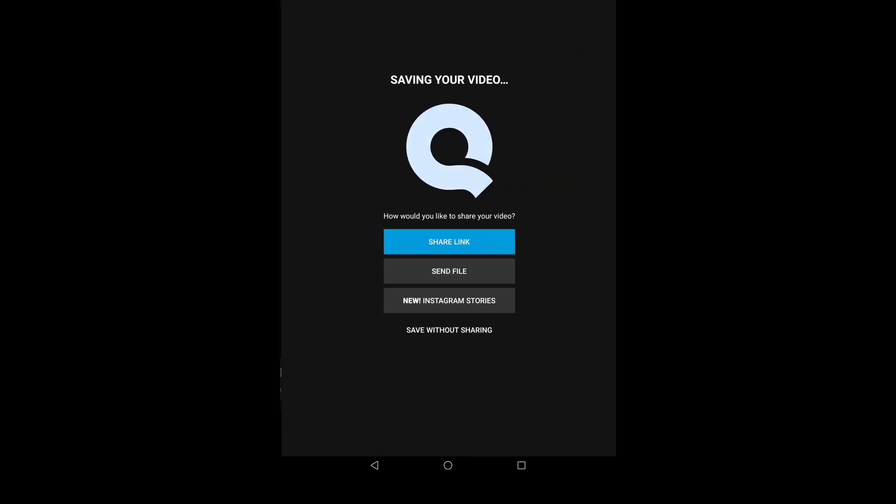
{"action": "left_click", "coordinate": [419, 327]}
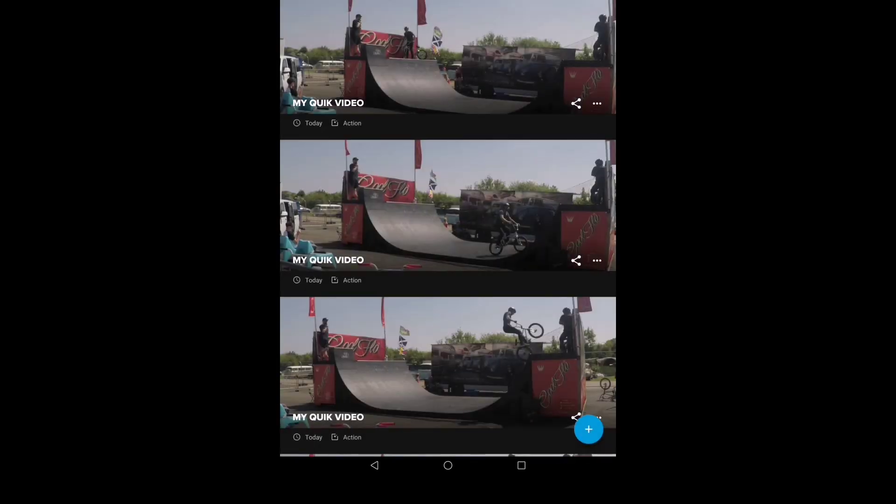
Step: Duplicate the second saved video and open the copy for editing
{"action": "left_click_drag", "start_coordinate": [444, 217], "coordinate": [436, 189]}
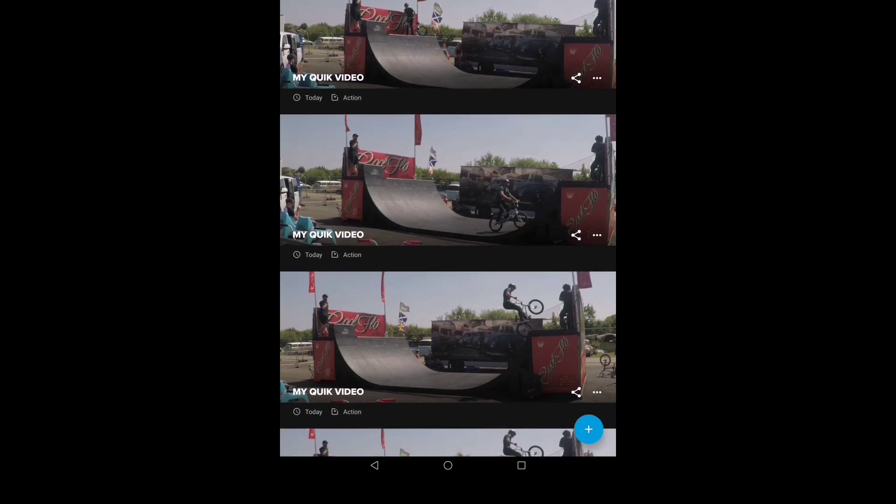
{"action": "left_click", "coordinate": [596, 235]}
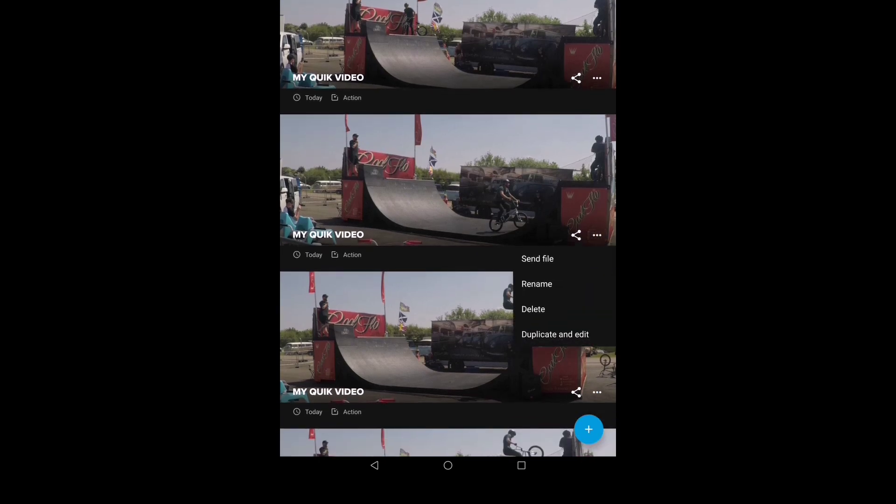
{"action": "left_click", "coordinate": [555, 334]}
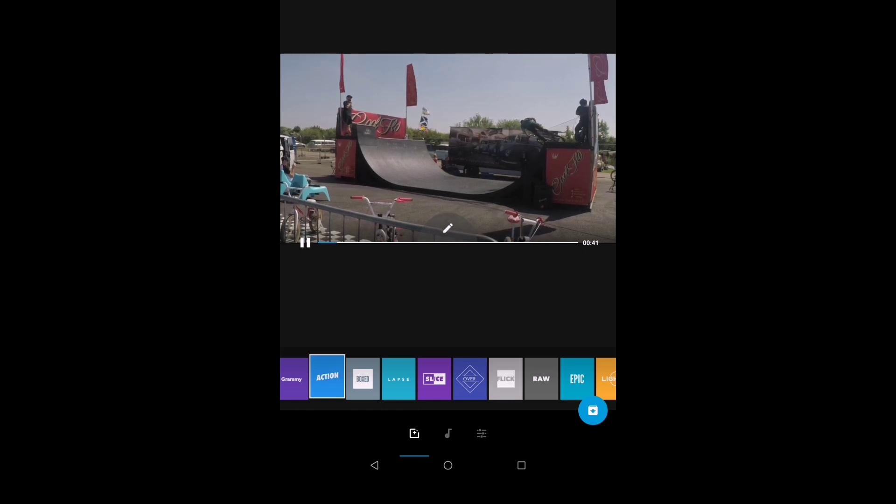
Step: Try the haze and movie filters, then apply the vintage filter
{"action": "left_click", "coordinate": [482, 433]}
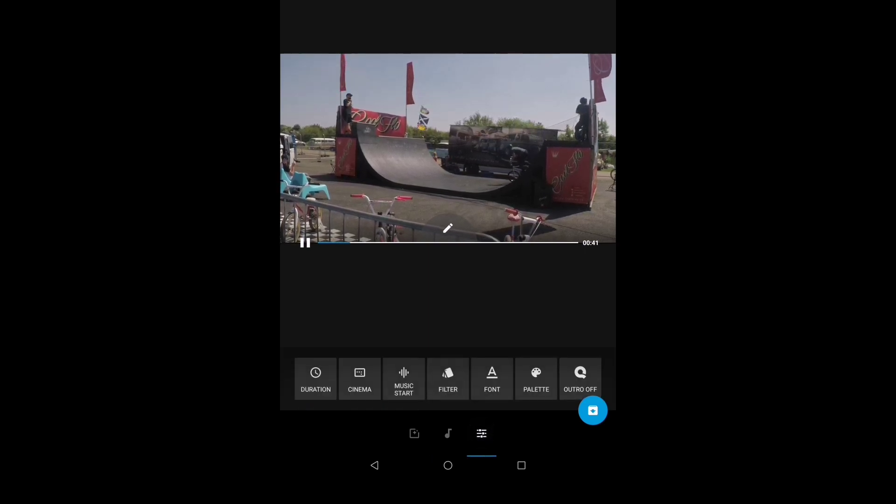
{"action": "left_click", "coordinate": [447, 379]}
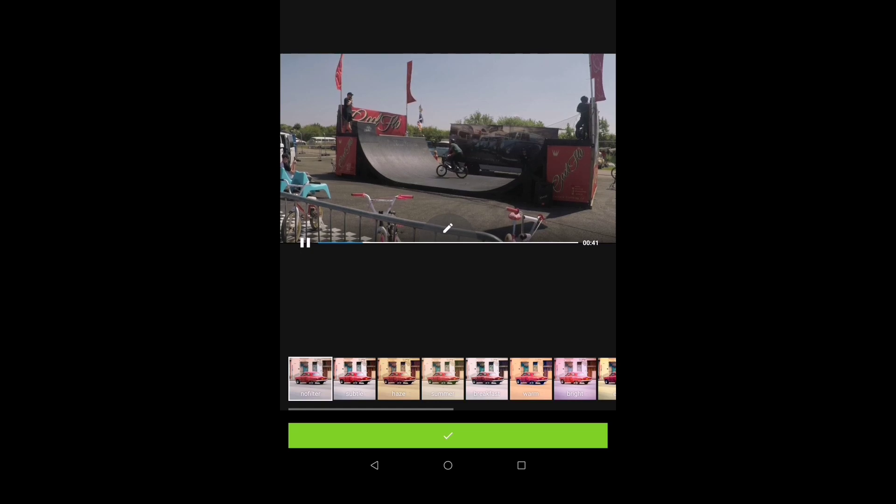
{"action": "left_click", "coordinate": [399, 379]}
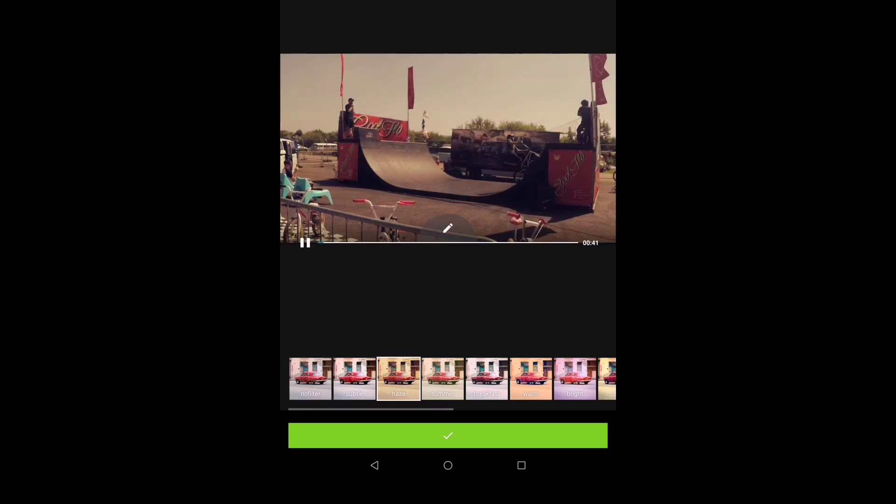
{"action": "scroll", "coordinate": [448, 379], "scroll_direction": "right", "scroll_amount": 2}
{"action": "scroll", "coordinate": [448, 378], "scroll_direction": "right", "scroll_amount": 2}
{"action": "scroll", "coordinate": [448, 379], "scroll_direction": "right", "scroll_amount": 2}
{"action": "left_click", "coordinate": [497, 379]}
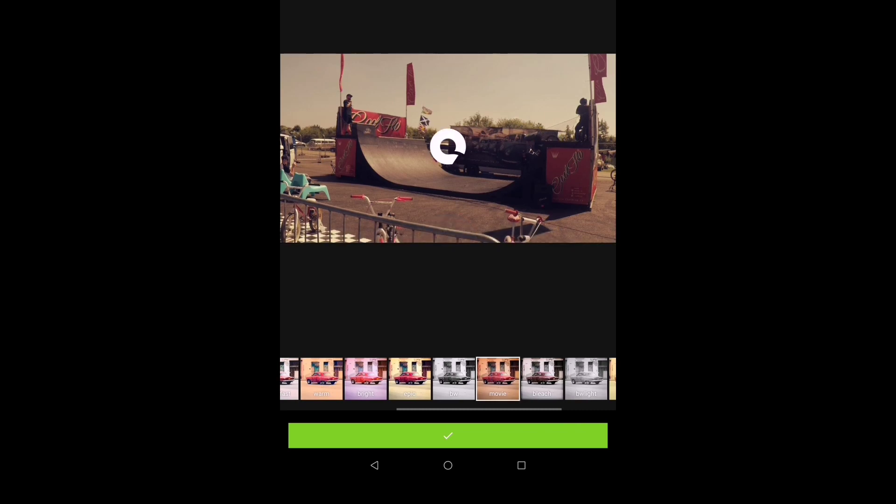
{"action": "scroll", "coordinate": [449, 379], "scroll_direction": "right", "scroll_amount": 2}
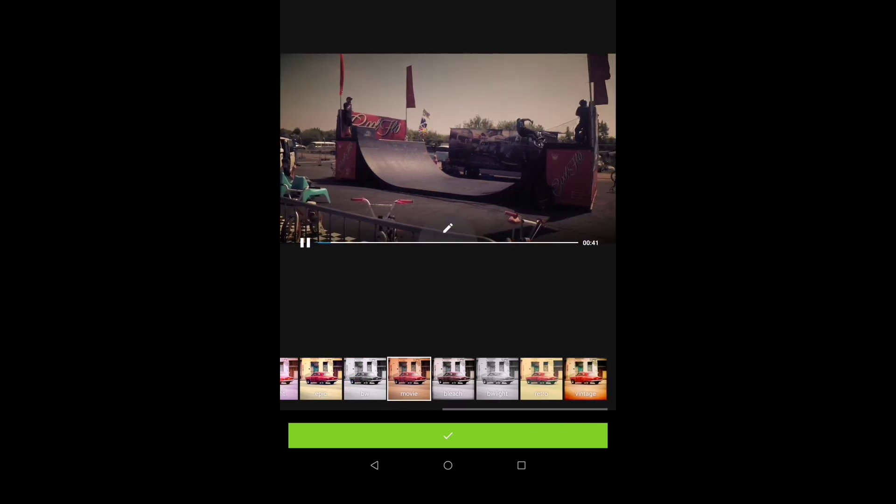
{"action": "left_click", "coordinate": [585, 378]}
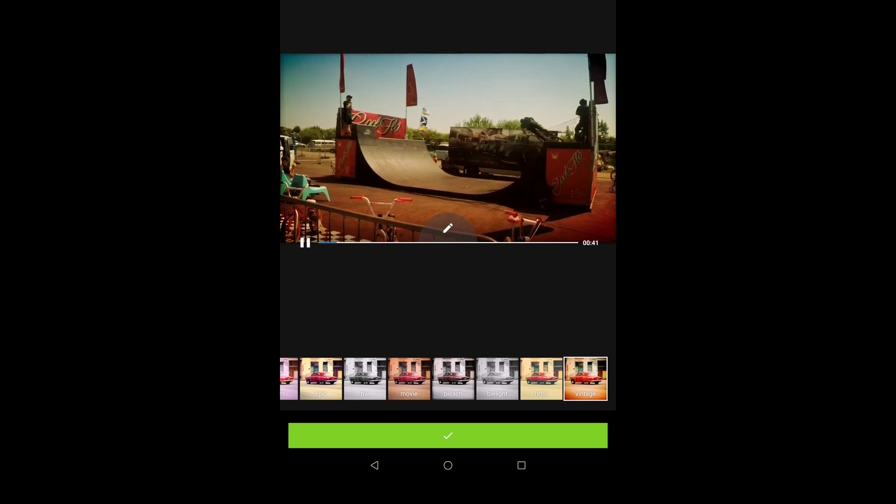
{"action": "left_click", "coordinate": [448, 435]}
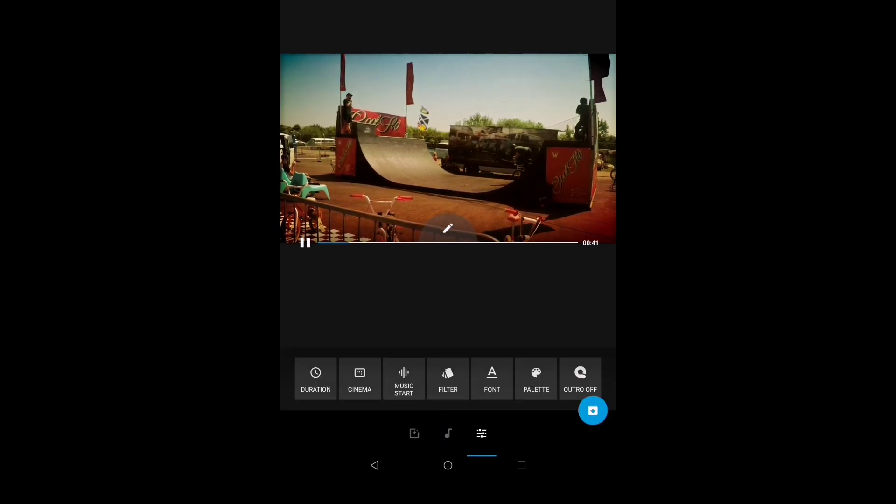
Step: Save the vintage-filtered copy with Save Without Sharing
{"action": "left_click", "coordinate": [593, 410]}
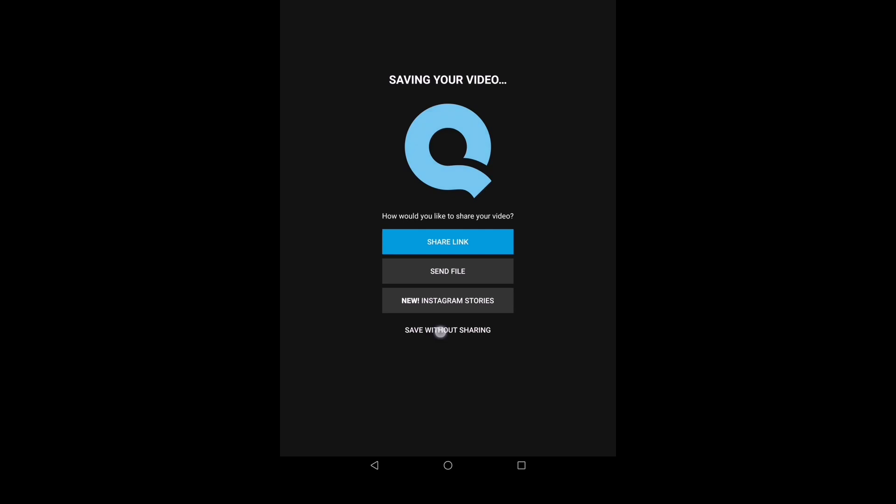
{"action": "left_click", "coordinate": [440, 333]}
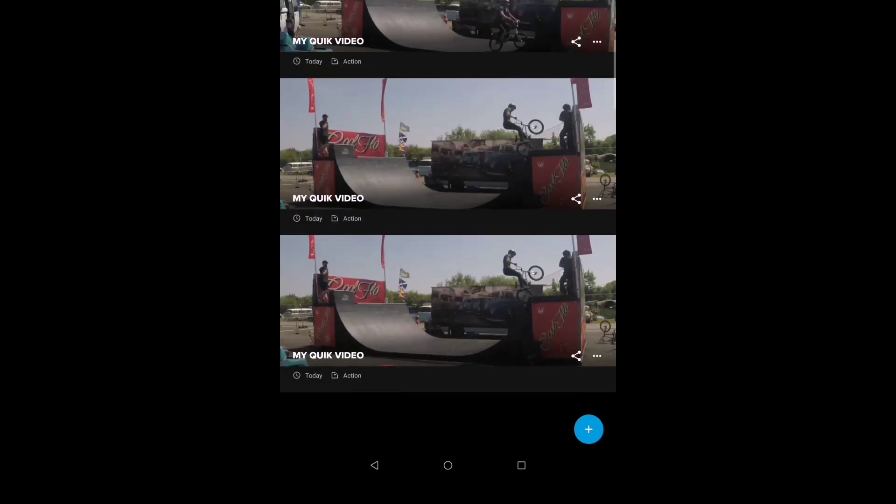
Step: Delete the second saved video from the list
{"action": "mouse_move", "coordinate": [303, 116]}
{"action": "left_mouse_down"}
{"action": "mouse_move", "coordinate": [304, 175]}
{"action": "mouse_move", "coordinate": [327, 287]}
{"action": "left_mouse_up"}
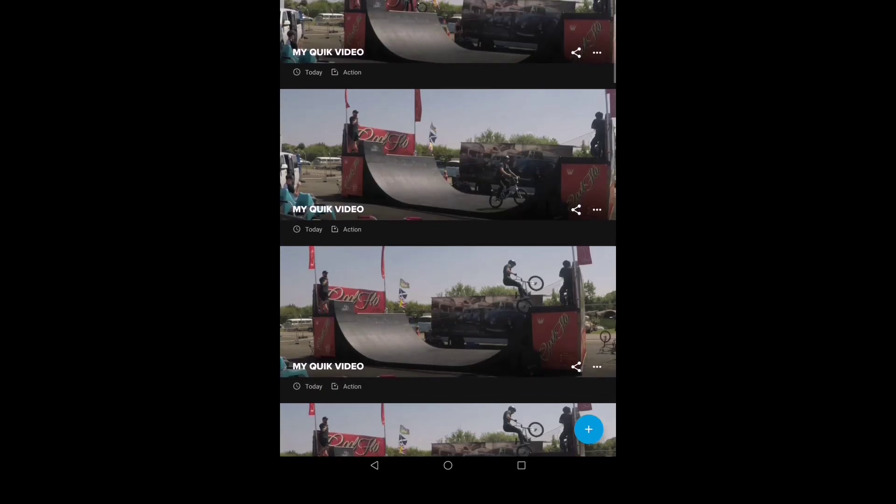
{"action": "left_click_drag", "start_coordinate": [333, 119], "coordinate": [340, 176]}
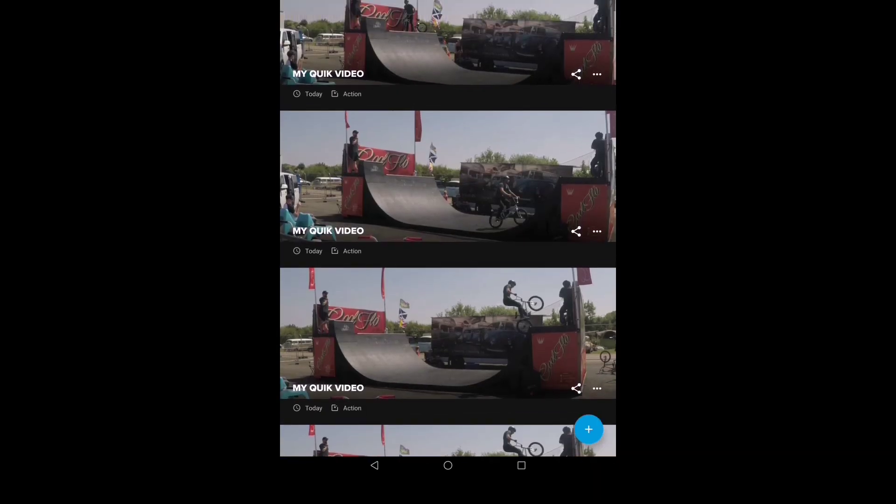
{"action": "left_click", "coordinate": [596, 231]}
{"action": "left_click", "coordinate": [531, 305]}
{"action": "left_click", "coordinate": [558, 229]}
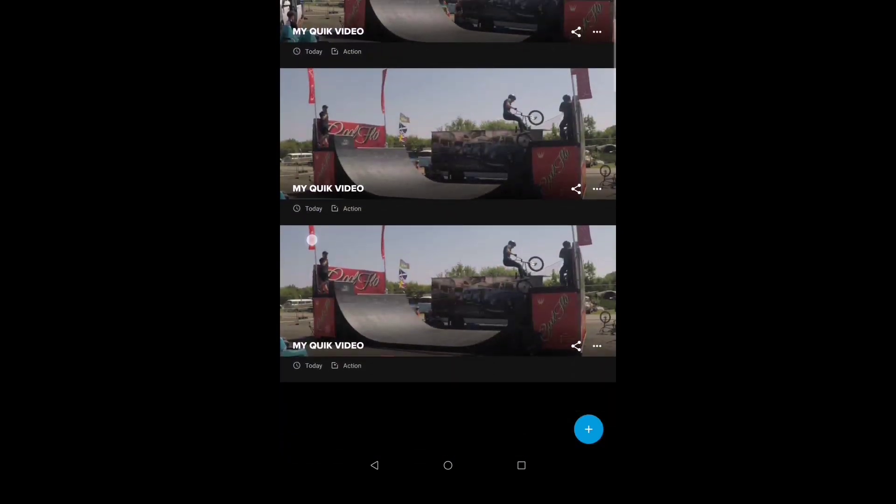
Step: Open the gallery to pick media for a new video
{"action": "left_click_drag", "start_coordinate": [310, 240], "coordinate": [326, 359]}
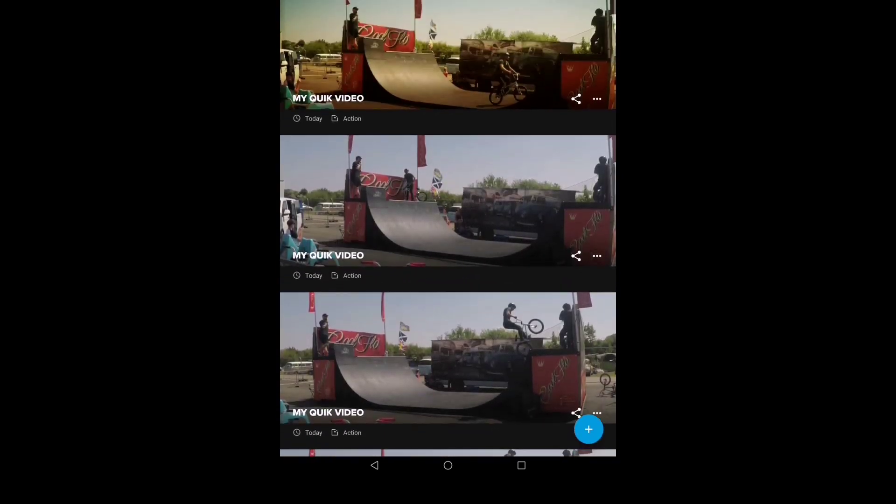
{"action": "left_click_drag", "start_coordinate": [331, 203], "coordinate": [326, 231]}
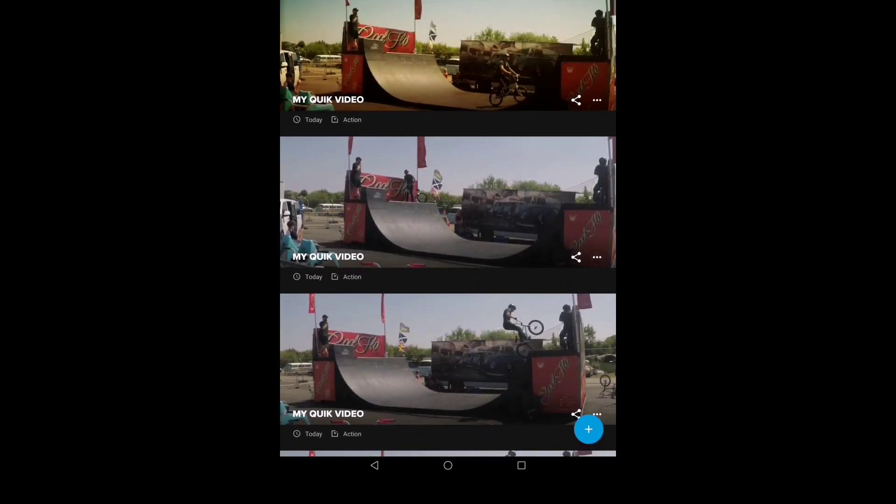
{"action": "left_click", "coordinate": [588, 429]}
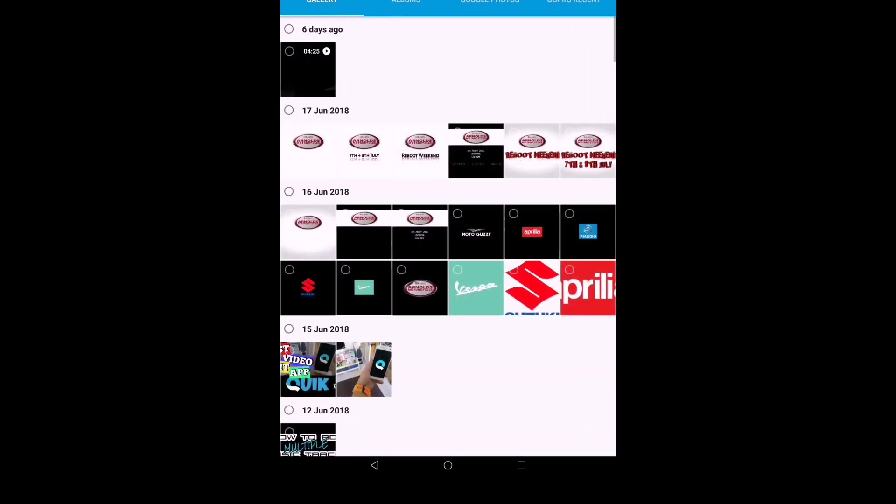
Step: Select the third, 00:41 and 00:11 half-pipe clips from the Quik album and confirm
{"action": "left_click", "coordinate": [406, 4]}
{"action": "left_click_drag", "start_coordinate": [448, 350], "coordinate": [448, 134]}
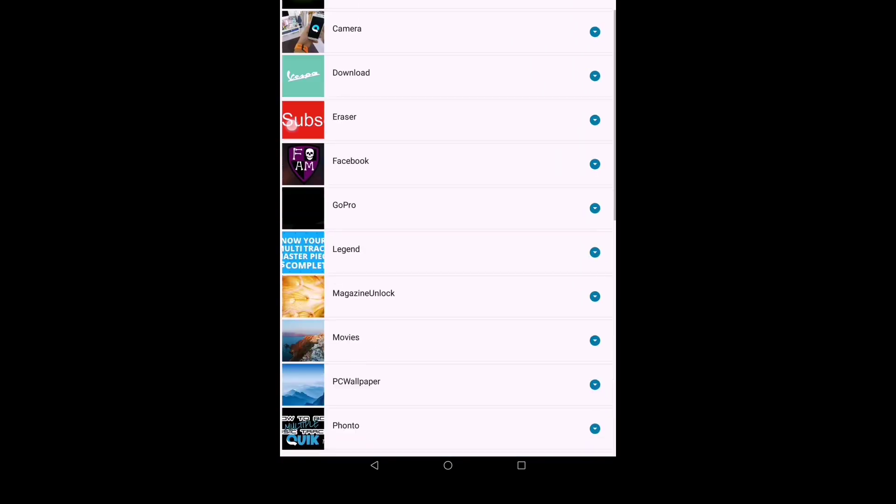
{"action": "left_click_drag", "start_coordinate": [448, 351], "coordinate": [449, 155]}
{"action": "left_click", "coordinate": [392, 201]}
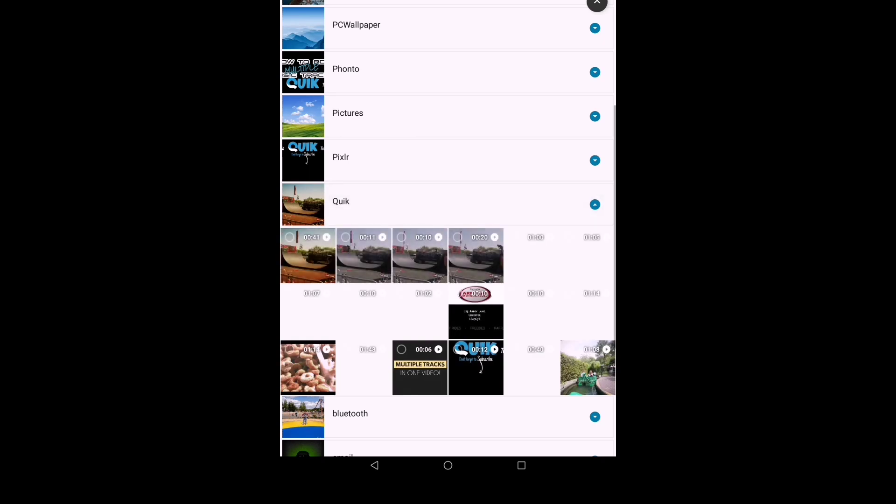
{"action": "left_click", "coordinate": [420, 256]}
{"action": "left_click", "coordinate": [308, 255]}
{"action": "left_click", "coordinate": [364, 256]}
{"action": "left_click", "coordinate": [592, 399]}
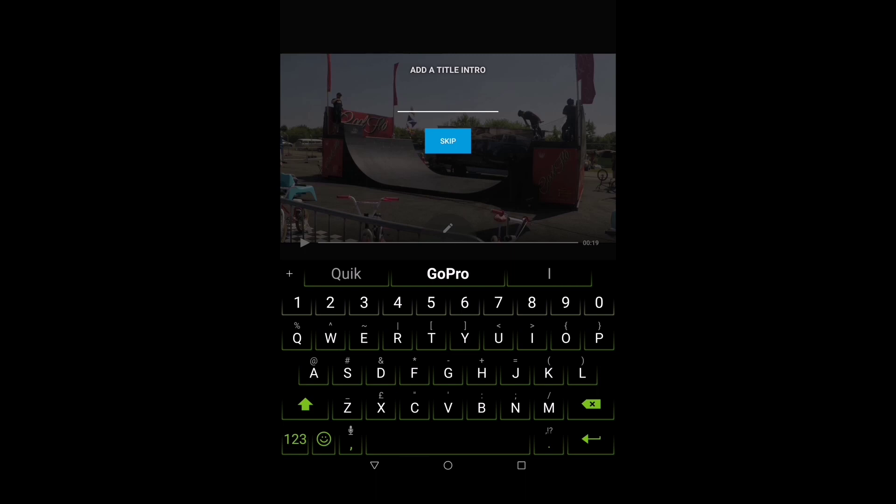
{"action": "type", "text": "Multi "}
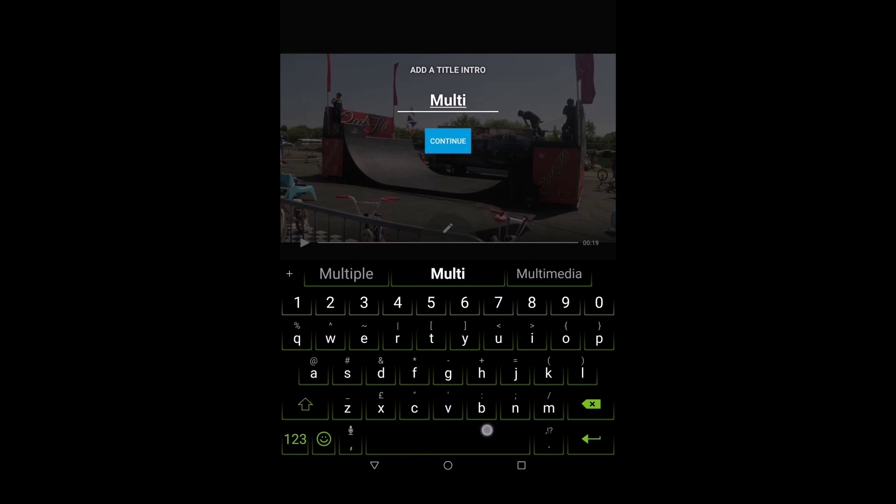
{"action": "type", "text": "track"}
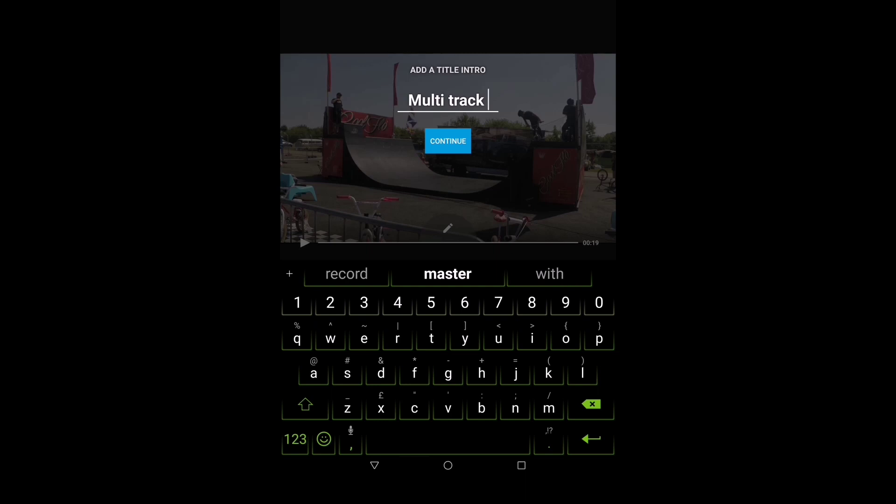
Step: Title the intro 'Multi Track Tutorial' with corrected capitalisation and continue
{"action": "key", "text": "BackSpace"}
{"action": "key", "text": "BackSpace"}
{"action": "key", "text": "BackSpace"}
{"action": "key", "text": "BackSpace"}
{"action": "key", "text": "BackSpace"}
{"action": "key", "text": "BackSpace"}
{"action": "left_click", "coordinate": [292, 403]}
{"action": "type", "text": "Track Tutorial"}
{"action": "left_click", "coordinate": [447, 143]}
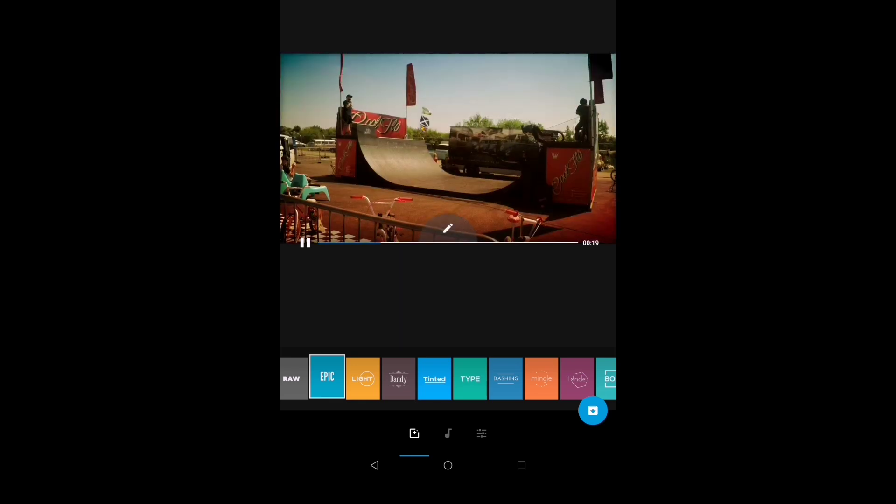
Step: Set Manual trim on all three clips so each plays uncut
{"action": "left_click", "coordinate": [448, 228]}
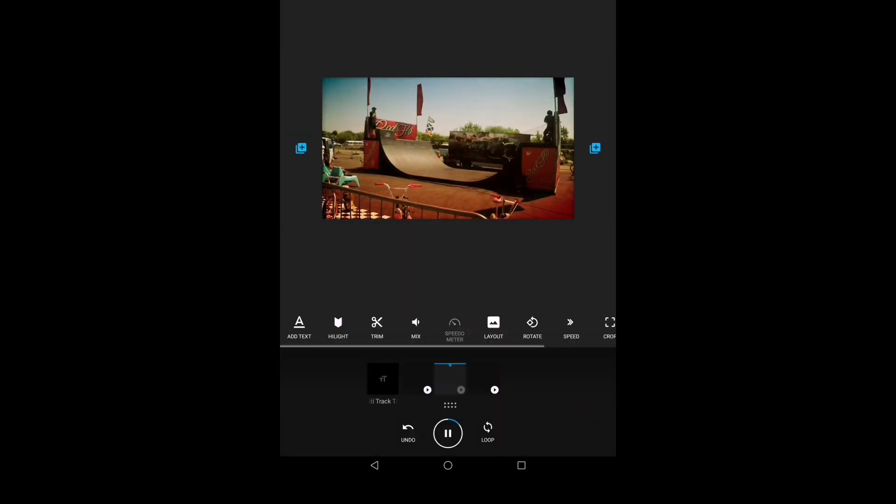
{"action": "left_click", "coordinate": [376, 324]}
{"action": "left_click", "coordinate": [501, 379]}
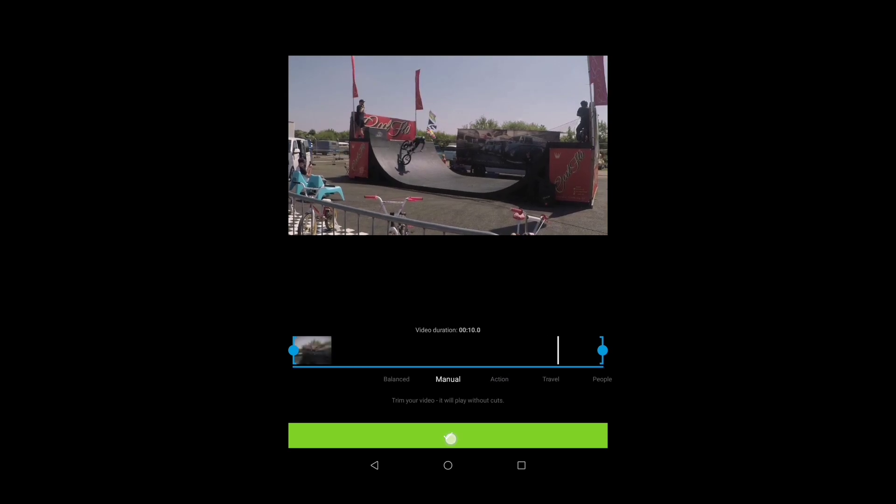
{"action": "left_click", "coordinate": [448, 436]}
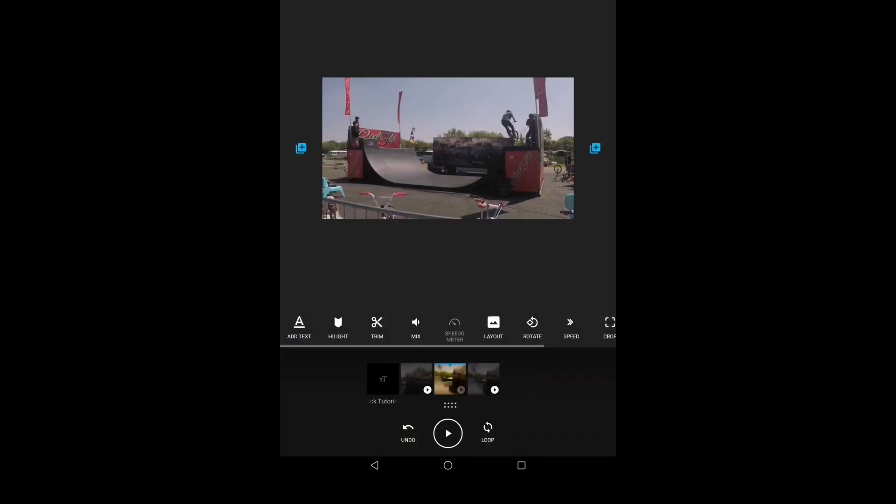
{"action": "left_click", "coordinate": [377, 326]}
{"action": "left_click", "coordinate": [500, 379]}
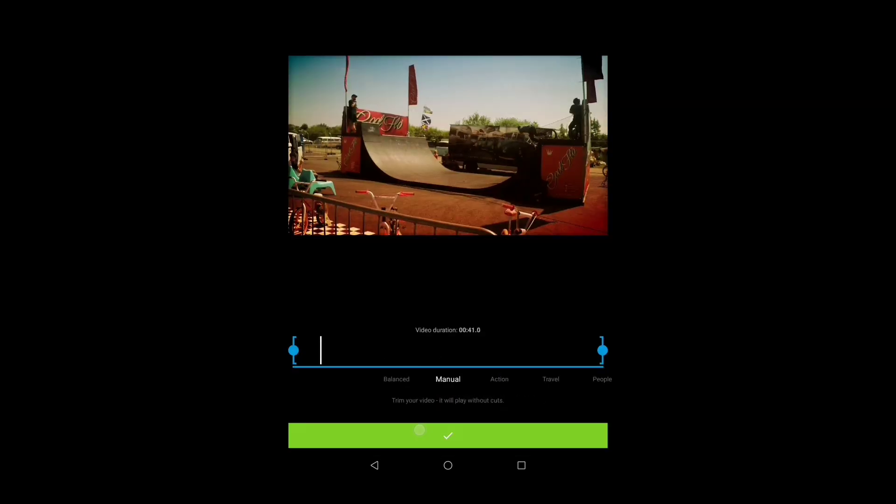
{"action": "left_click", "coordinate": [420, 431]}
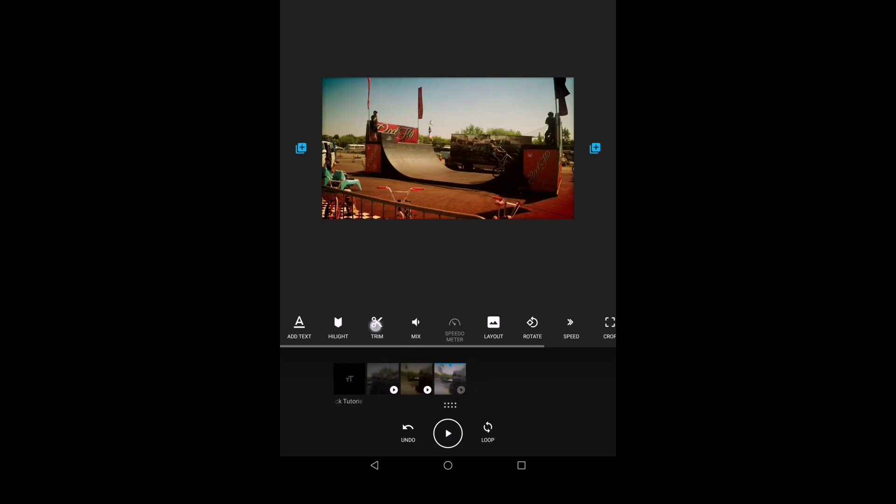
{"action": "left_click", "coordinate": [376, 323]}
{"action": "left_click", "coordinate": [497, 377]}
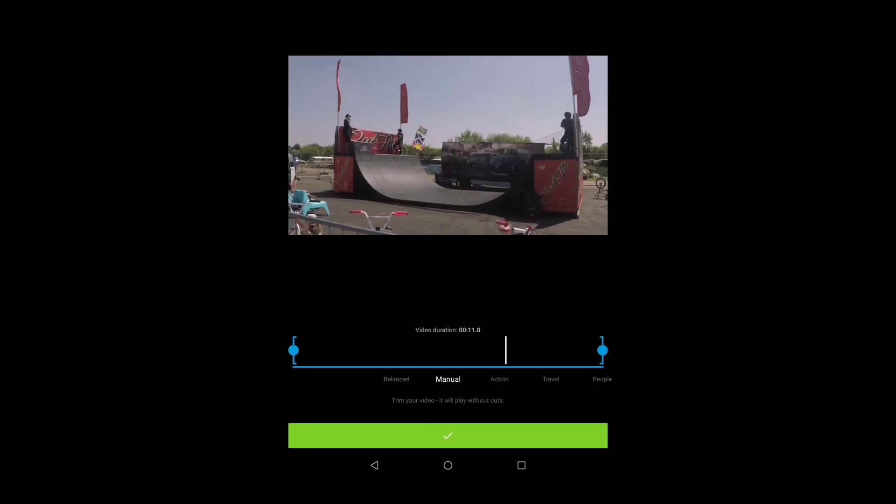
{"action": "left_click", "coordinate": [426, 434]}
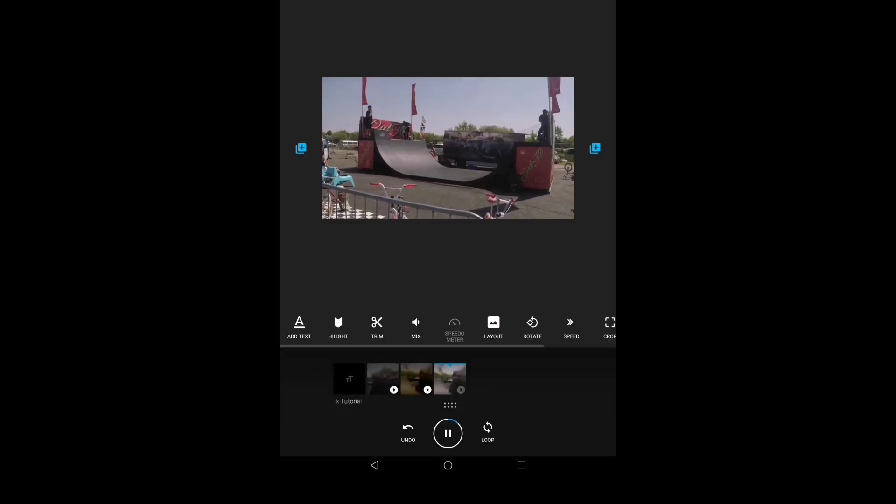
Step: Set the soundtrack to No Music so the clips' own audio plays
{"action": "key", "text": "Escape"}
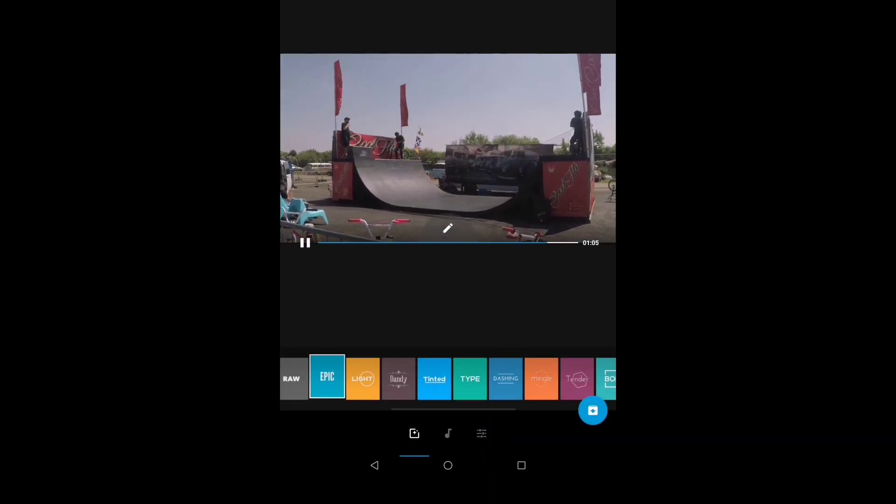
{"action": "left_click", "coordinate": [448, 433]}
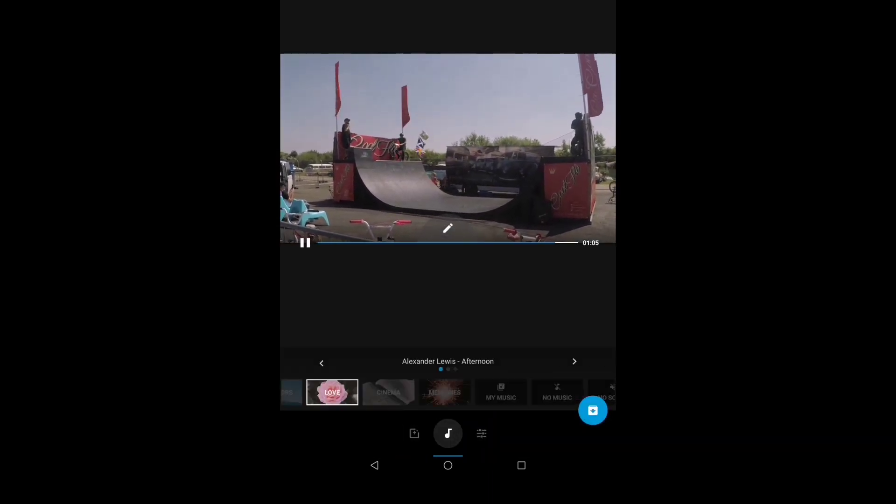
{"action": "left_click_drag", "start_coordinate": [434, 405], "coordinate": [377, 404]}
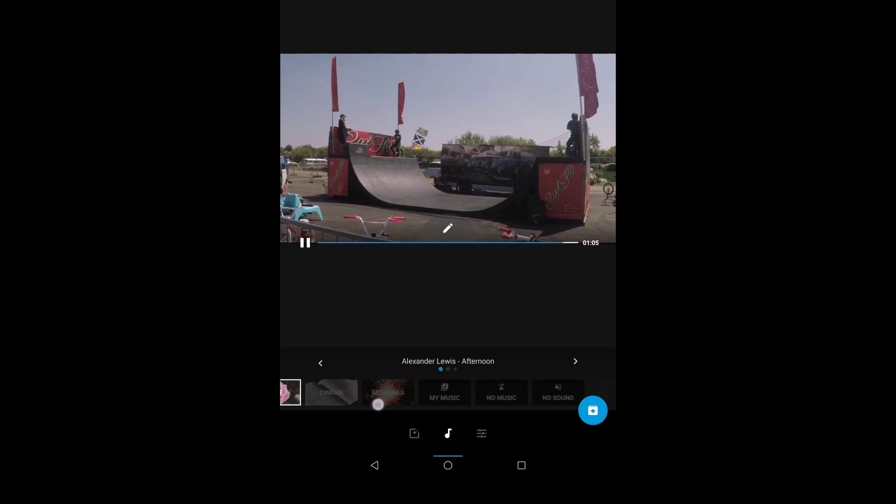
{"action": "left_click", "coordinate": [499, 384]}
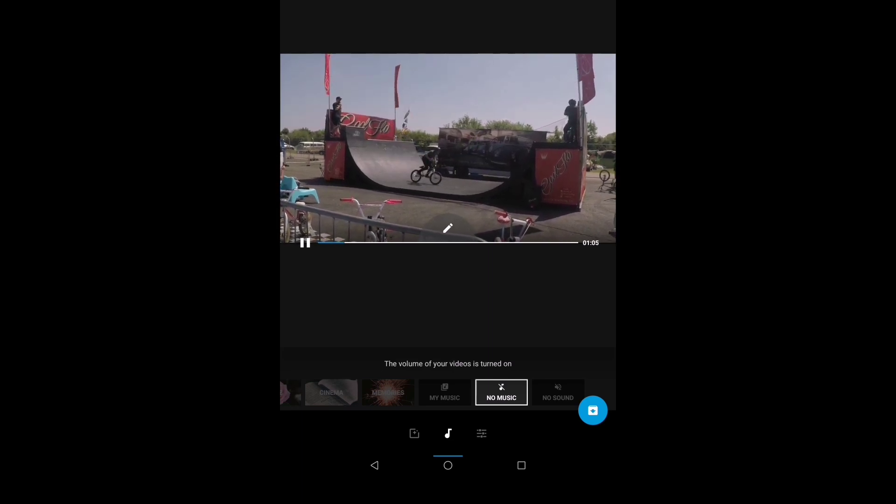
{"action": "left_click", "coordinate": [414, 433]}
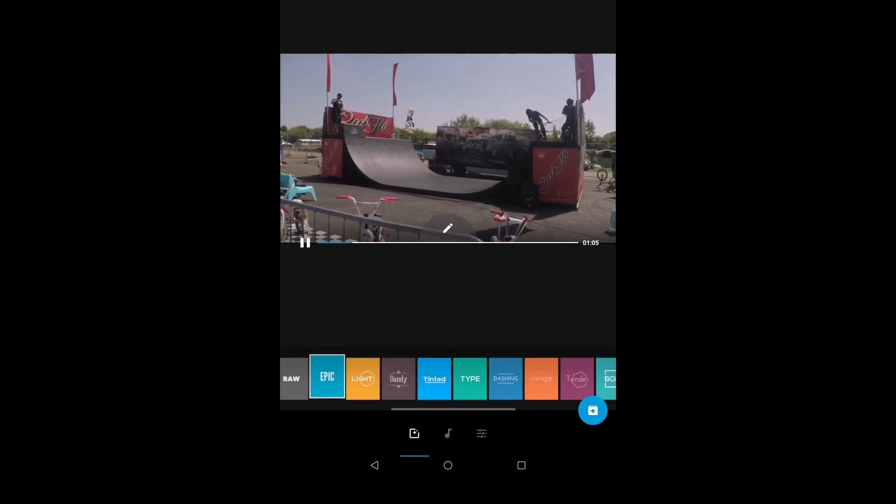
Step: Switch the original audio of all three clips to Mix, then return to the 1:05 preview
{"action": "left_click", "coordinate": [447, 228]}
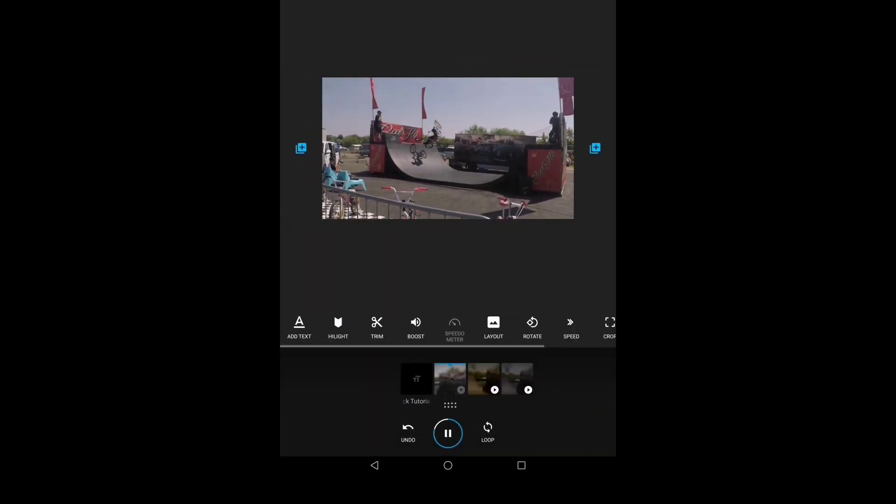
{"action": "left_click", "coordinate": [415, 327]}
{"action": "left_click", "coordinate": [415, 328]}
{"action": "left_click", "coordinate": [483, 379]}
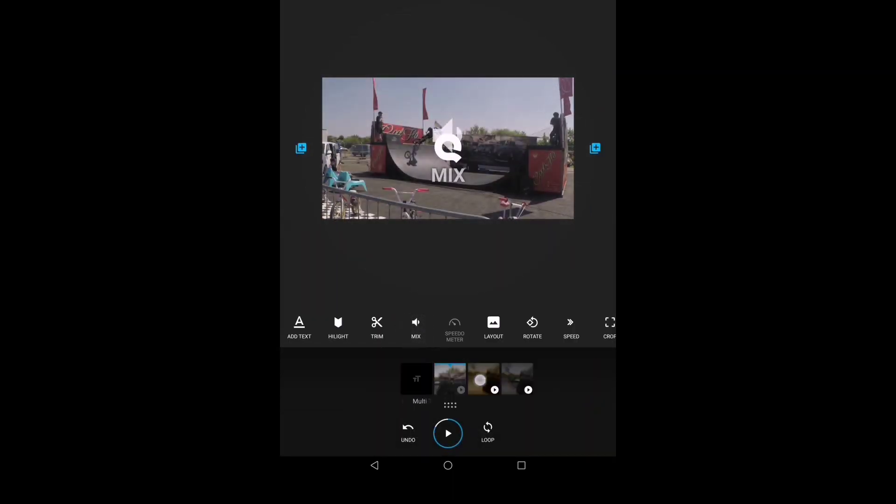
{"action": "left_click", "coordinate": [416, 327]}
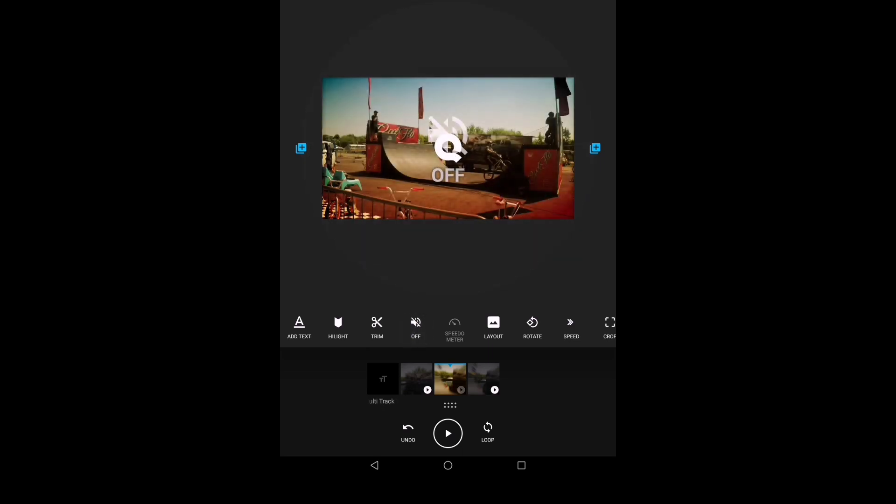
{"action": "left_click", "coordinate": [415, 327]}
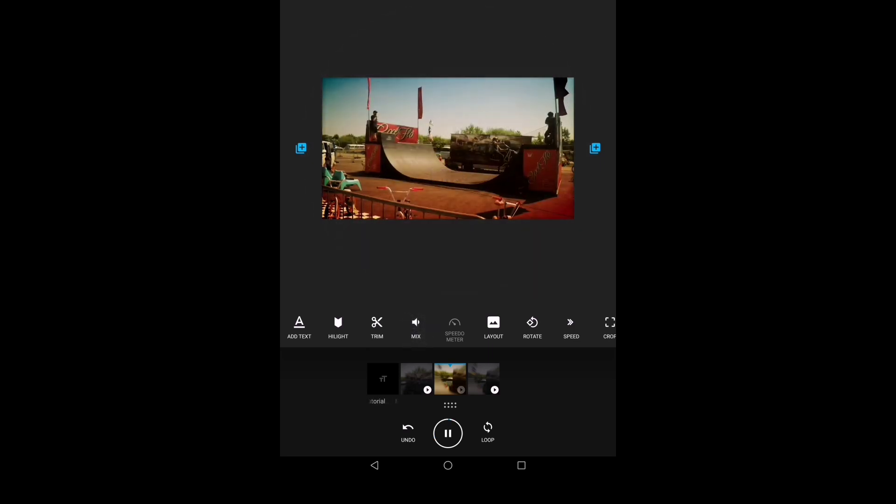
{"action": "left_click", "coordinate": [483, 379]}
{"action": "left_click", "coordinate": [415, 327]}
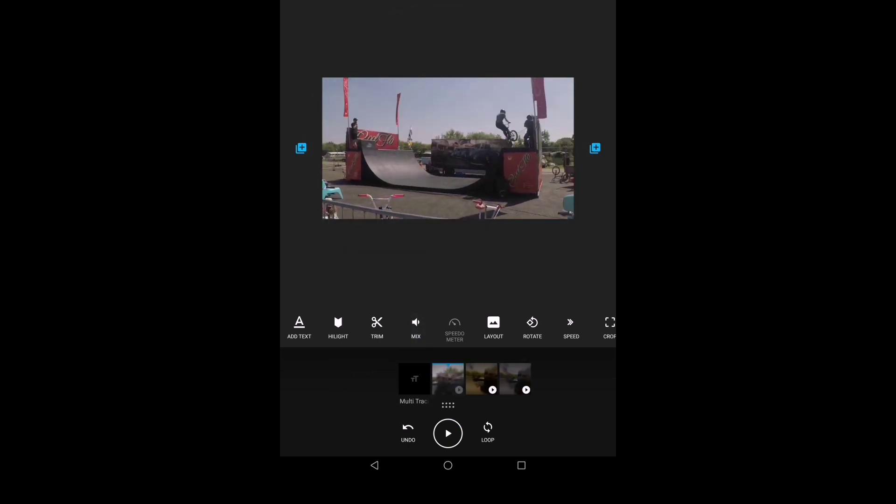
{"action": "key", "text": "Escape"}
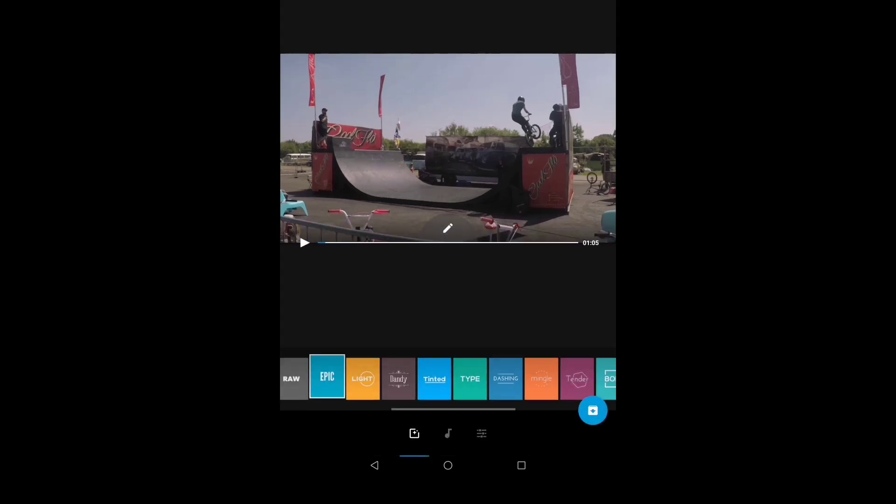
{"action": "scroll", "coordinate": [448, 378], "scroll_direction": "left", "scroll_amount": 3}
{"action": "scroll", "coordinate": [448, 377], "scroll_direction": "left", "scroll_amount": 3}
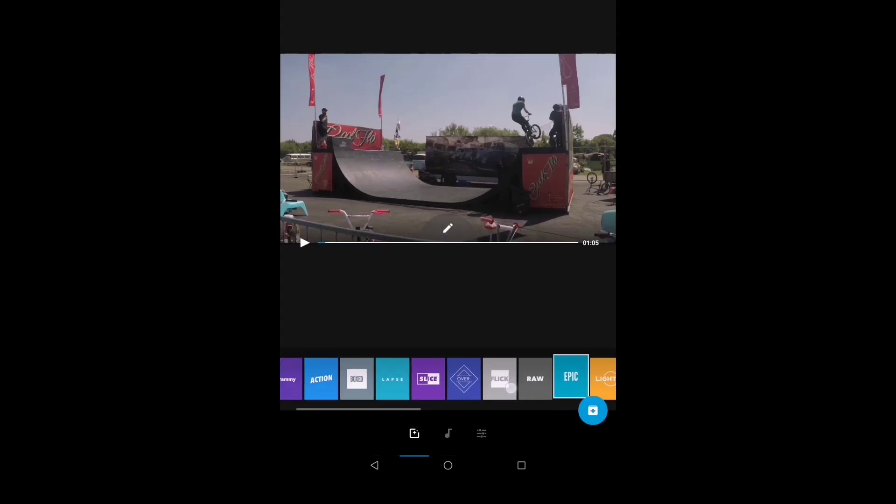
Step: Replace the Epic theme with the LAPSE theme
{"action": "left_click", "coordinate": [392, 379]}
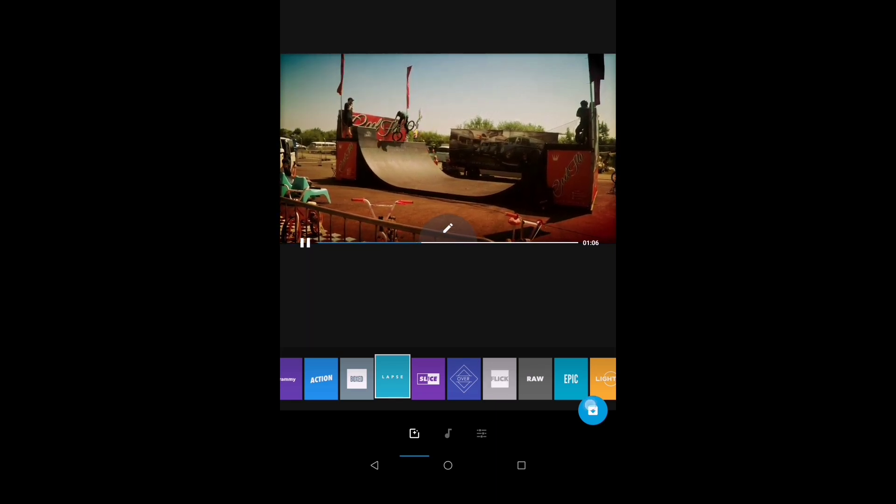
Step: Save the 1:06 Lapse video, accepting the 'Running out of storage' warning with OK
{"action": "left_click", "coordinate": [592, 410]}
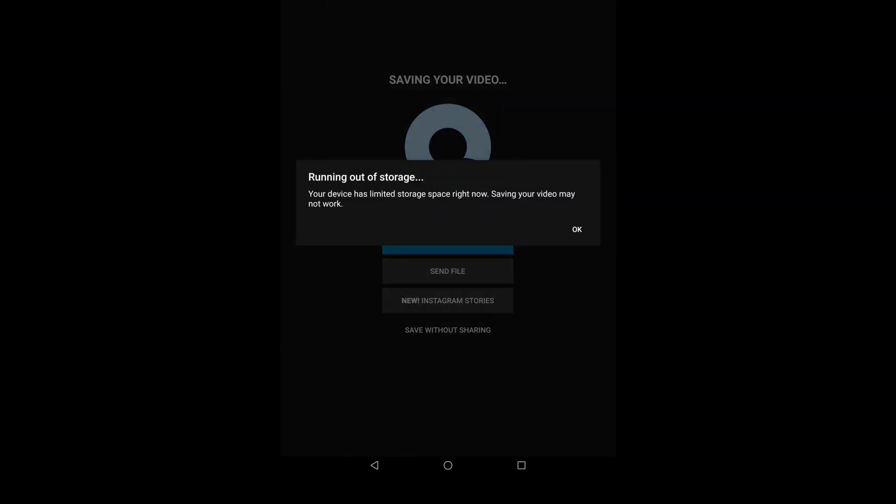
{"action": "left_click", "coordinate": [576, 229]}
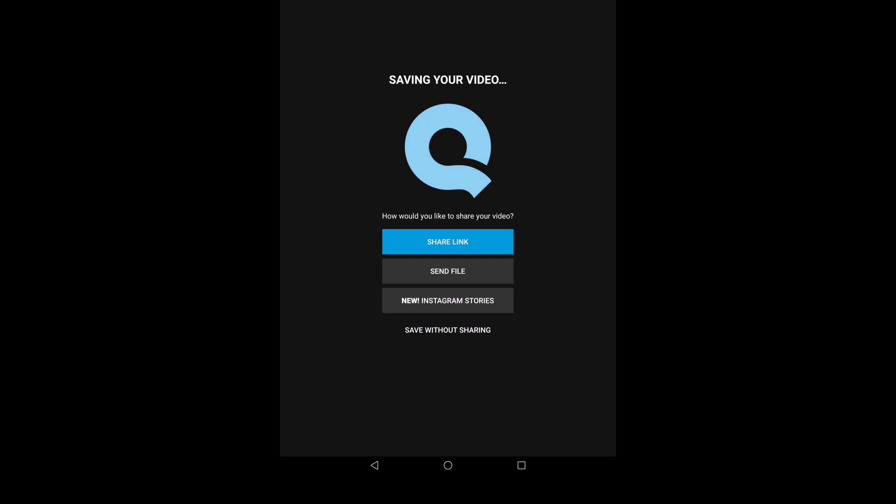